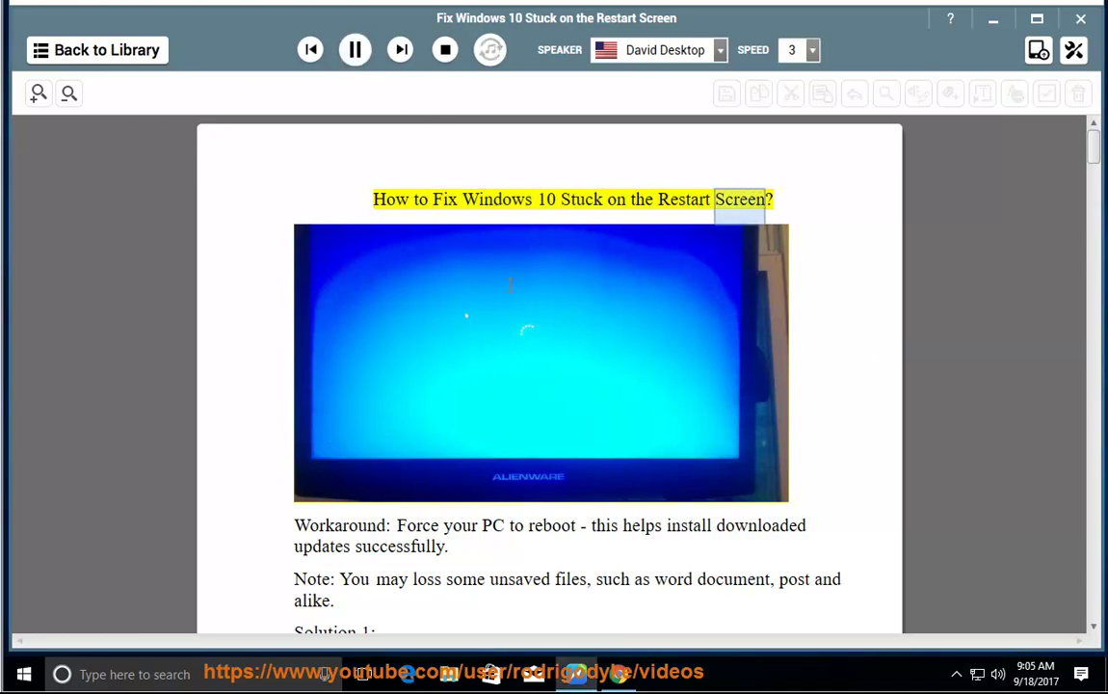
While the guide reads to Step 3, view the tray eject list, then pause and select 'Log-in with Microsoft account.'.
scroll(742, 448, "down", 1)
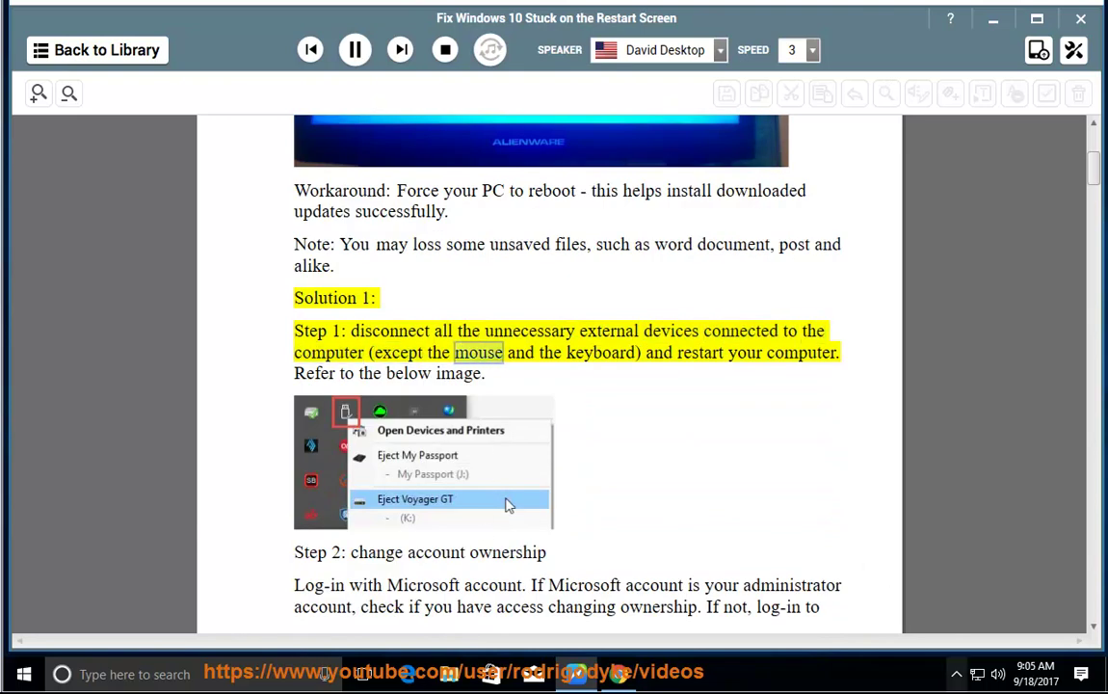
left_click(957, 674)
left_click(942, 607)
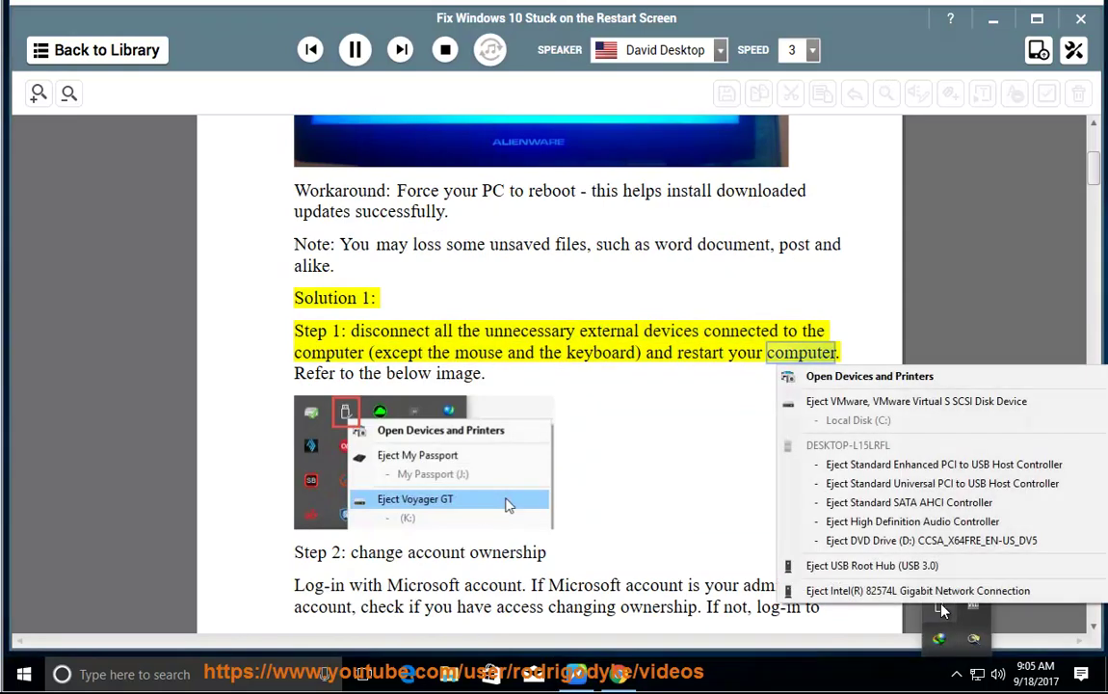
left_click(647, 385)
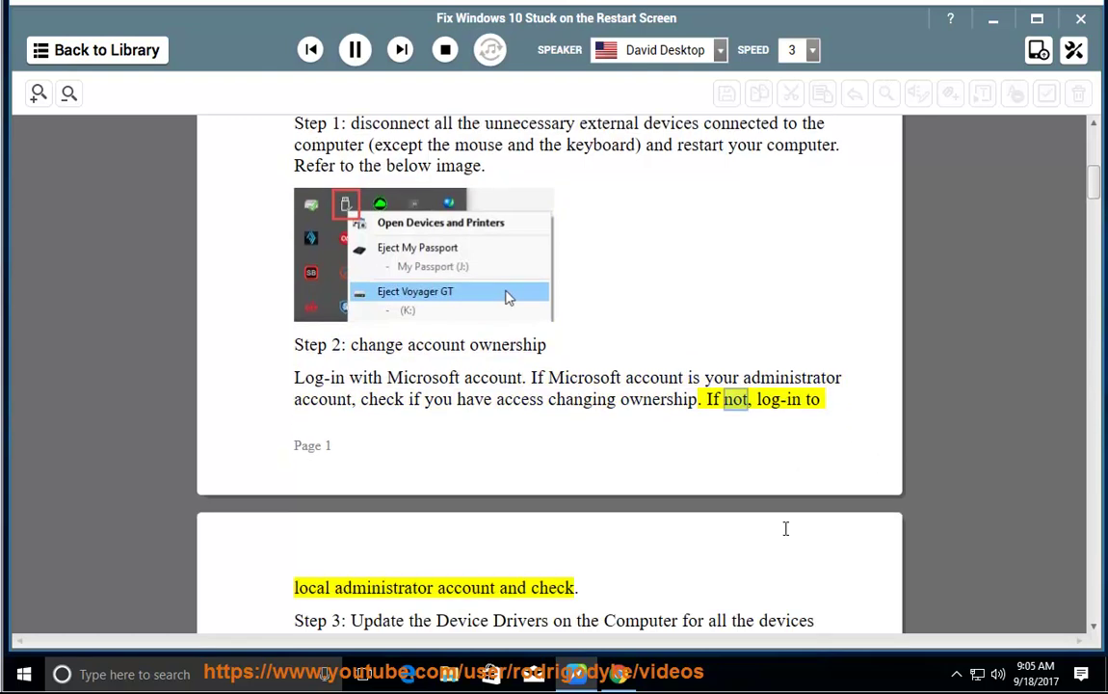
left_click(356, 52)
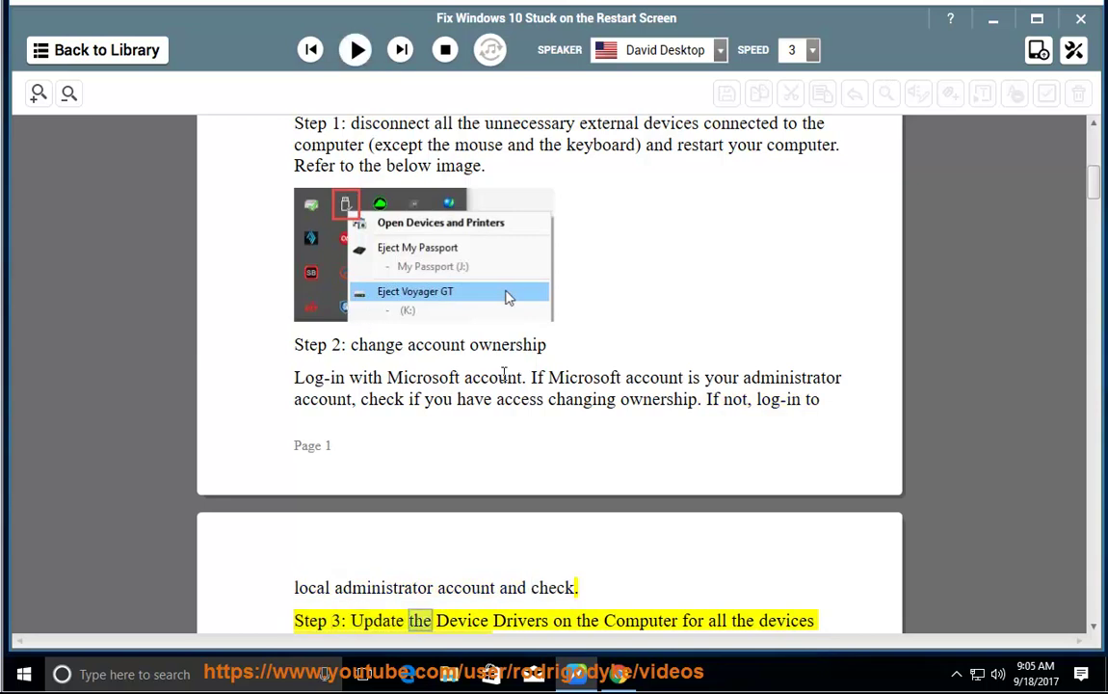
left_click_drag(521, 378, 287, 383)
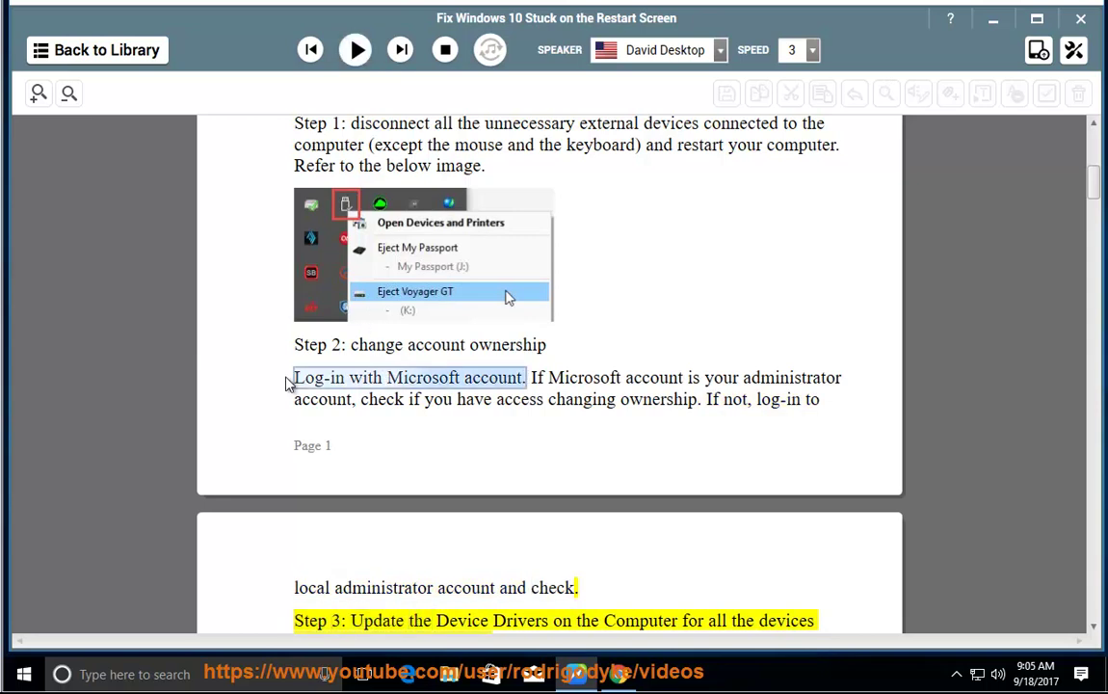
Check the current user's account options from the Start menu.
left_click(23, 674)
left_click(22, 555)
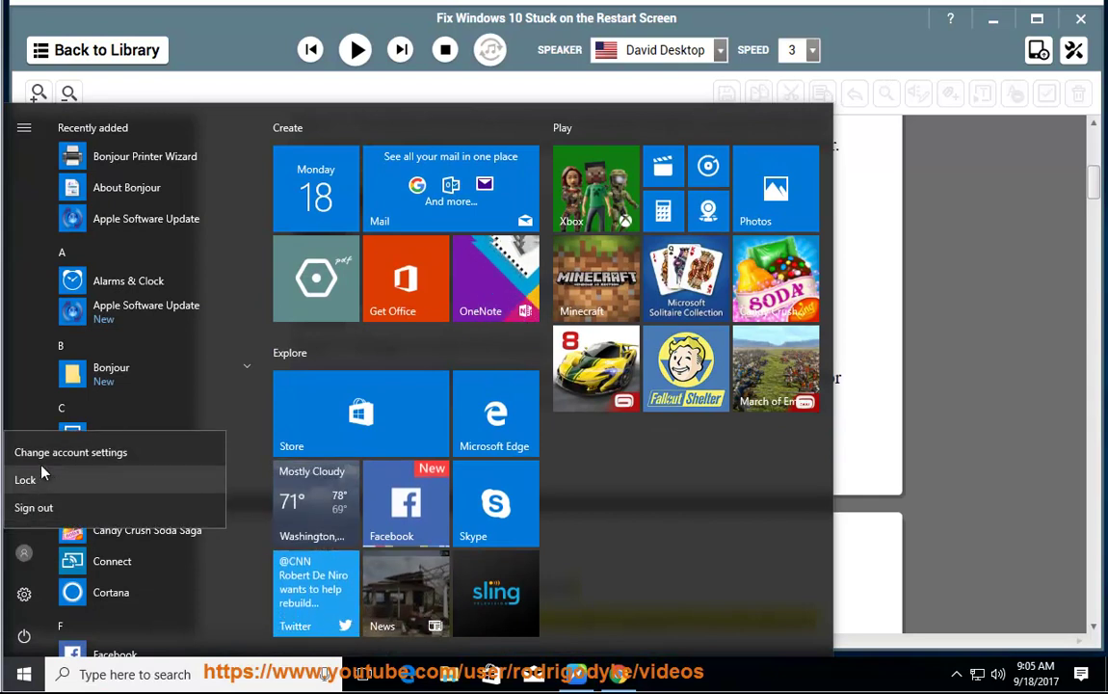
left_click(721, 641)
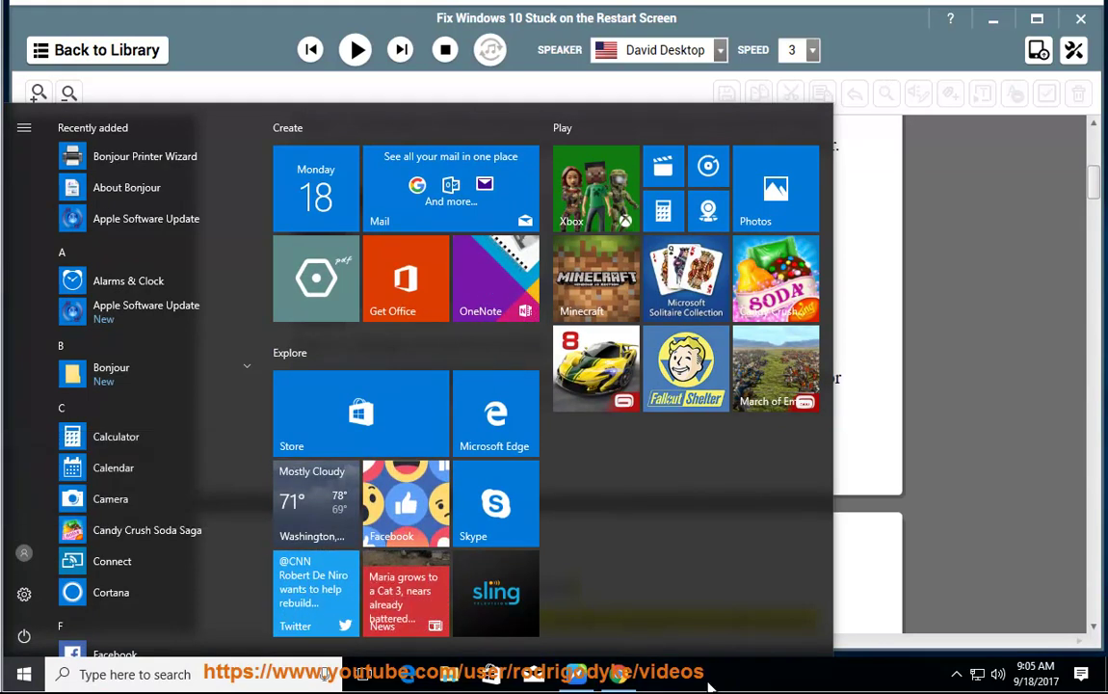
In Task Manager's Users tab, open Manage user accounts for the signed-in user.
right_click(711, 686)
left_click(773, 596)
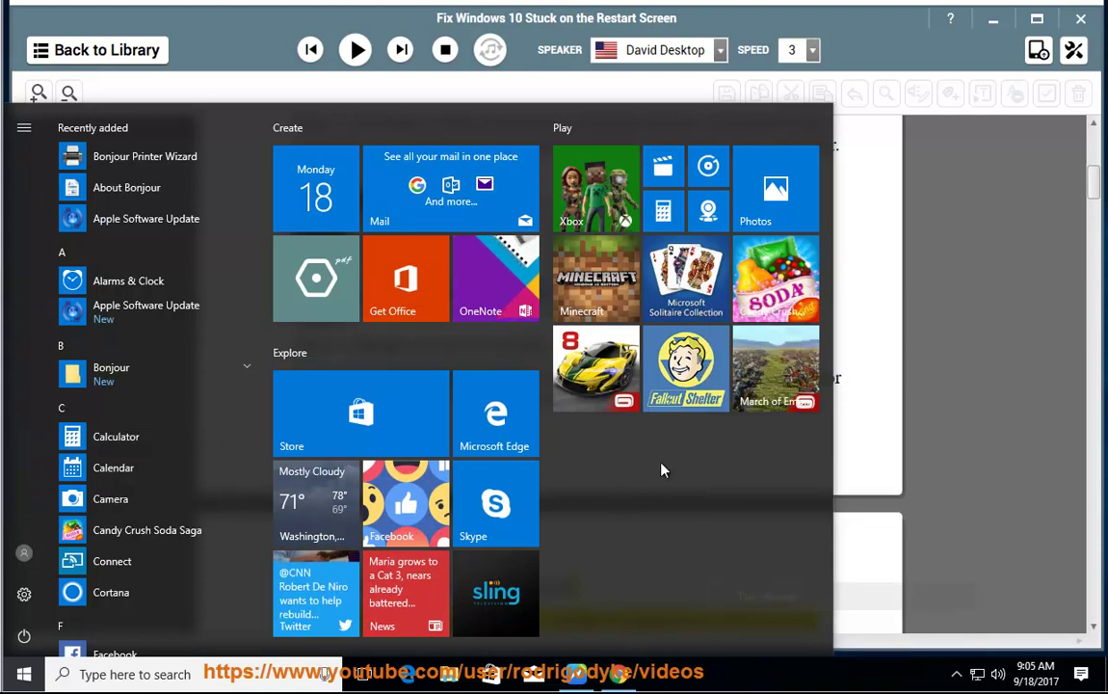
left_click(624, 151)
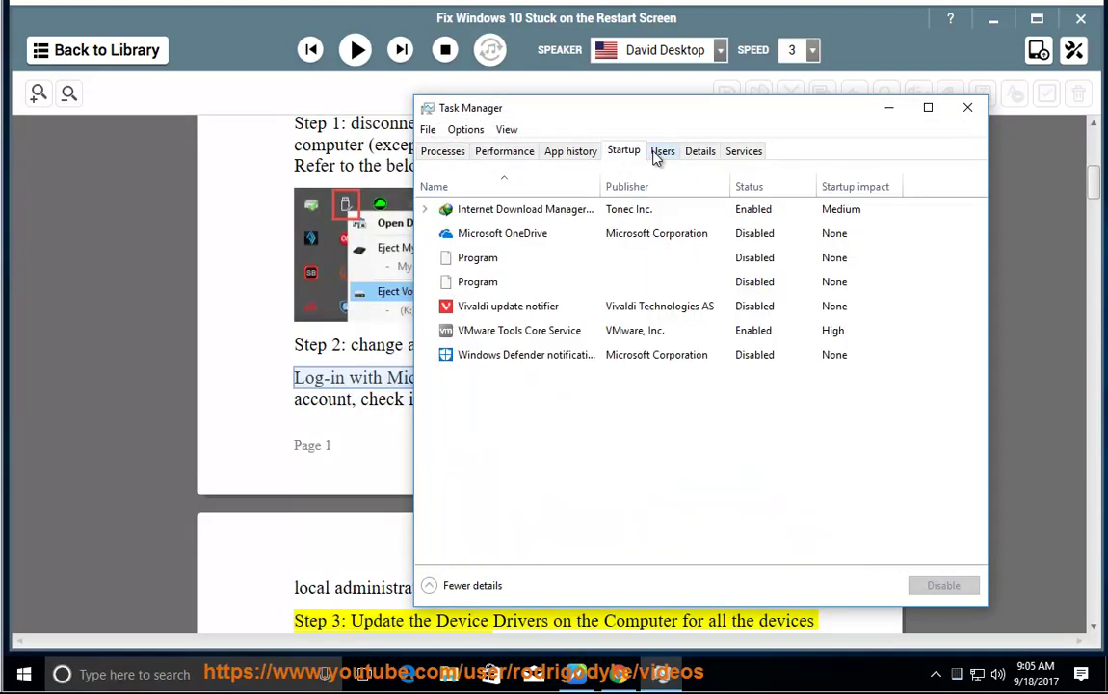
left_click(662, 151)
right_click(510, 235)
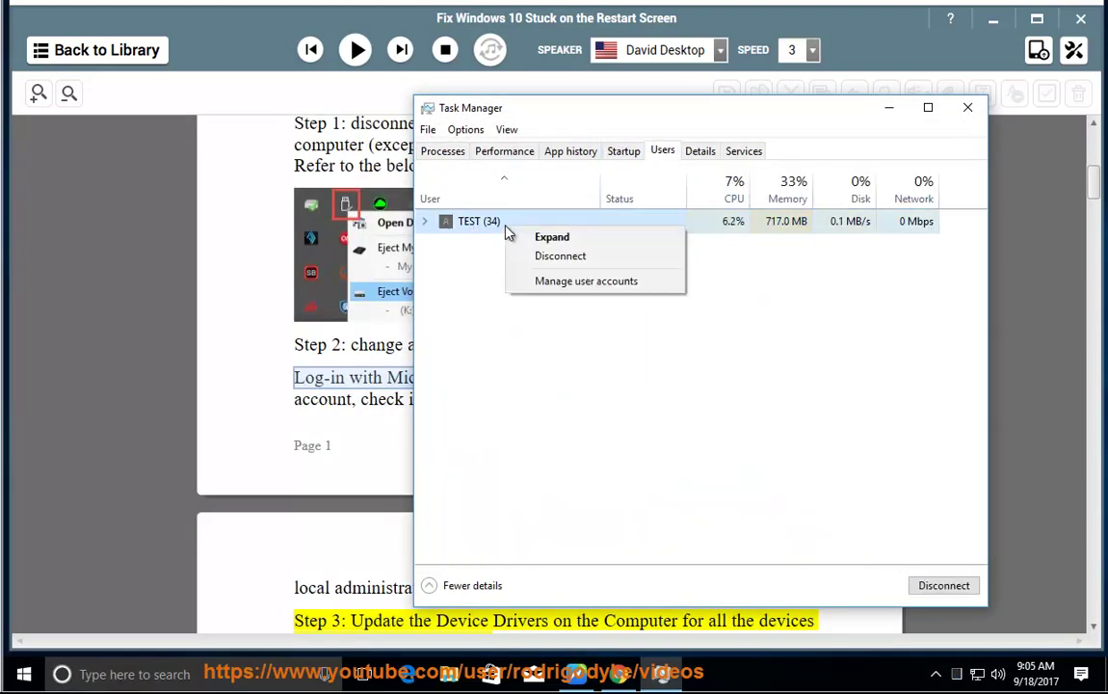
left_click(545, 288)
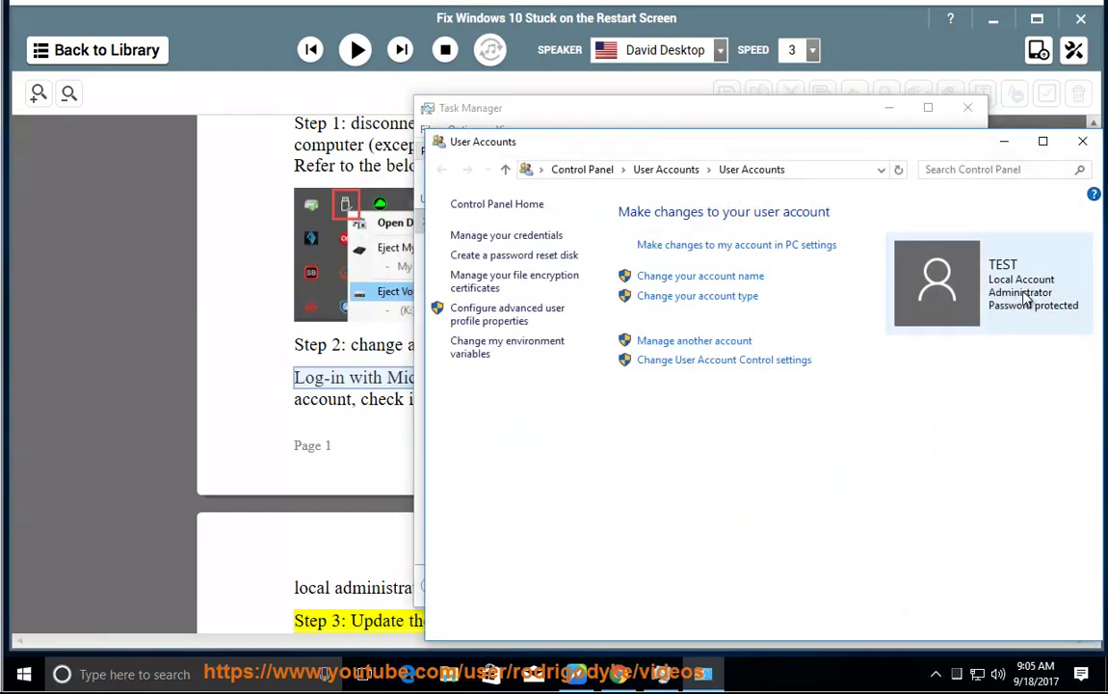
Close User Accounts, minimise Task Manager, and resume reading the guide aloud.
left_click(1082, 141)
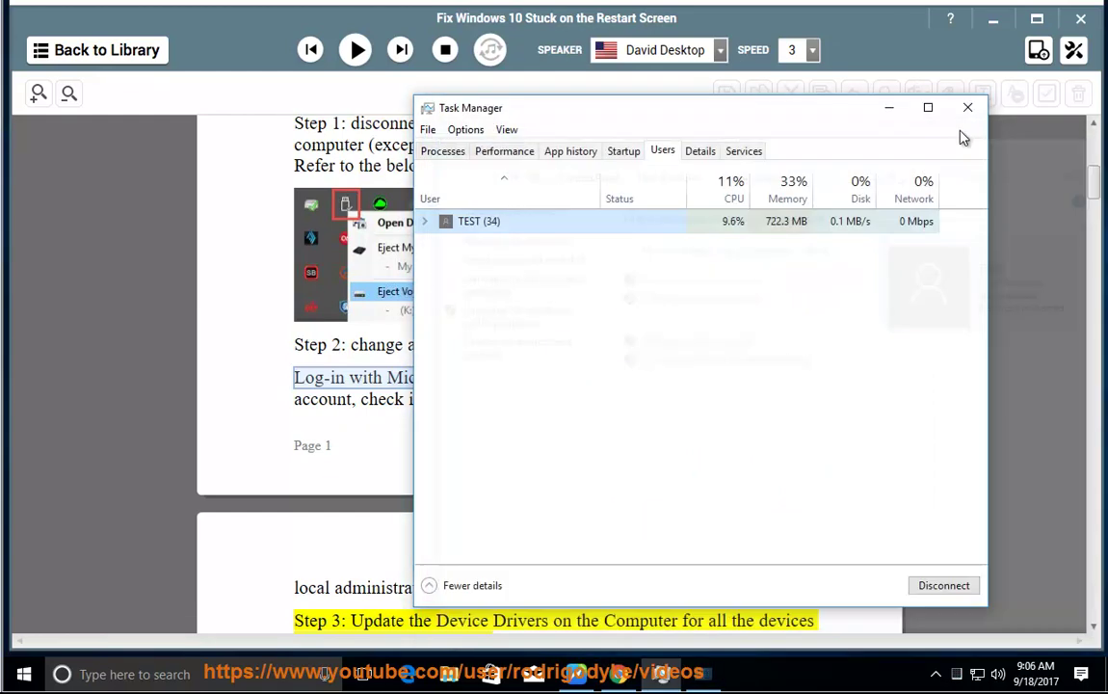
left_click(889, 108)
left_click(675, 399)
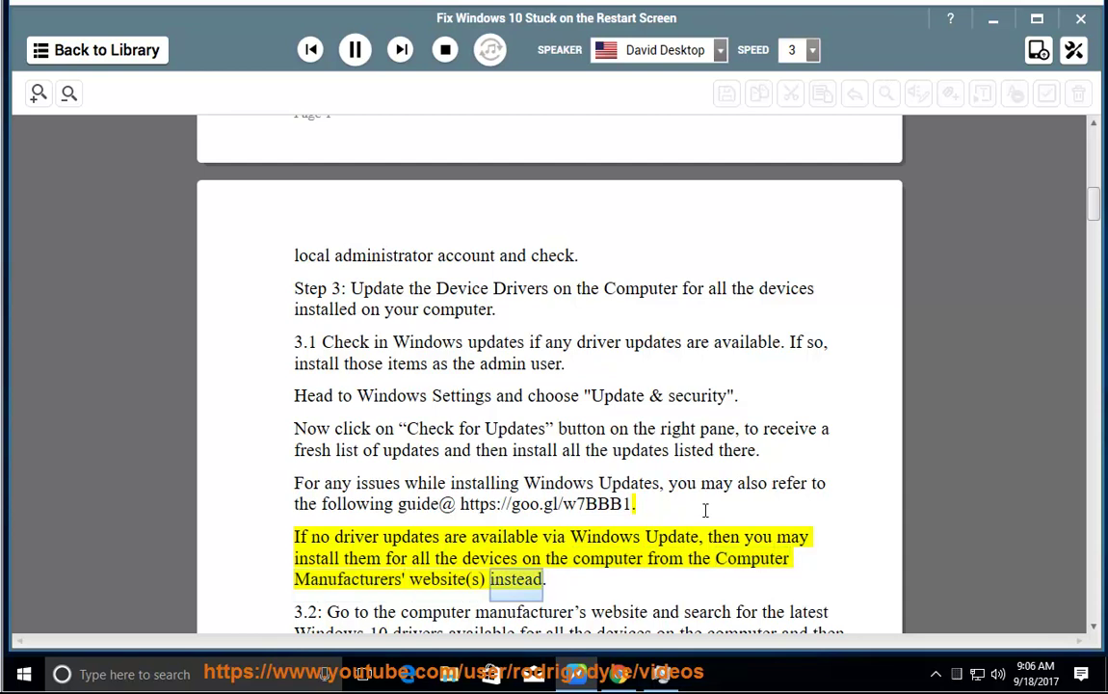
Pause at Step 3.2 and select 'Update the Device Drivers' and then 'Check for Updates'.
left_click(355, 50)
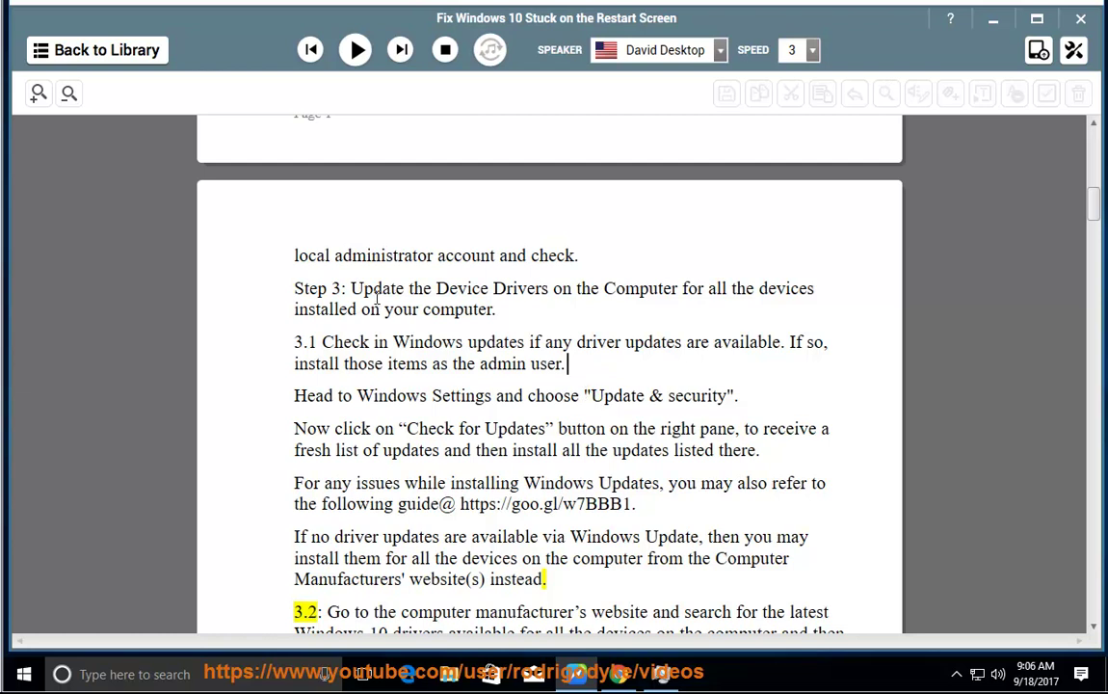
left_click_drag(355, 289, 556, 281)
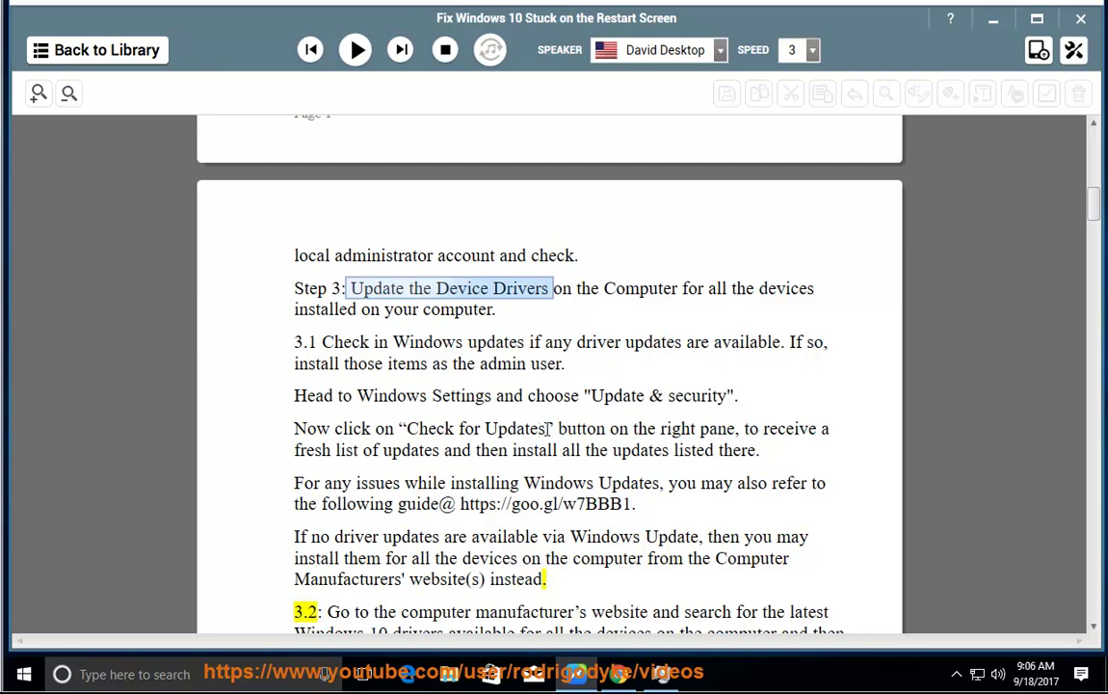
left_click_drag(547, 428, 424, 428)
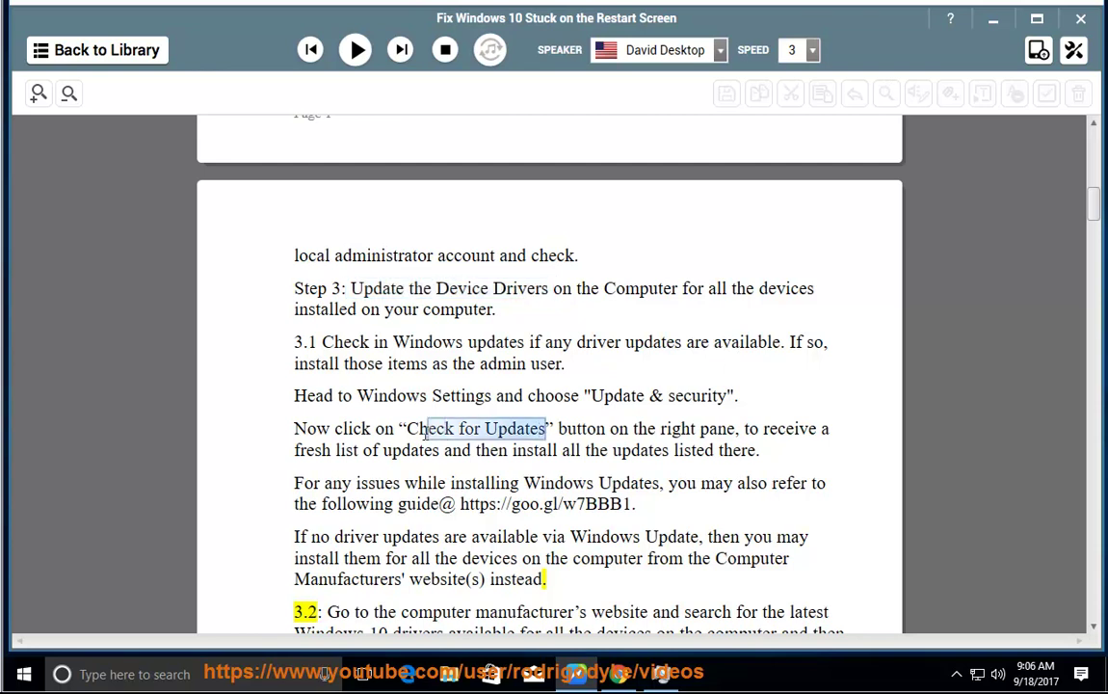
Open Windows Update under Update & security in Settings, then minimise Settings.
left_click(24, 673)
left_click(22, 591)
scroll(433, 501, "down", 2)
left_click(538, 452)
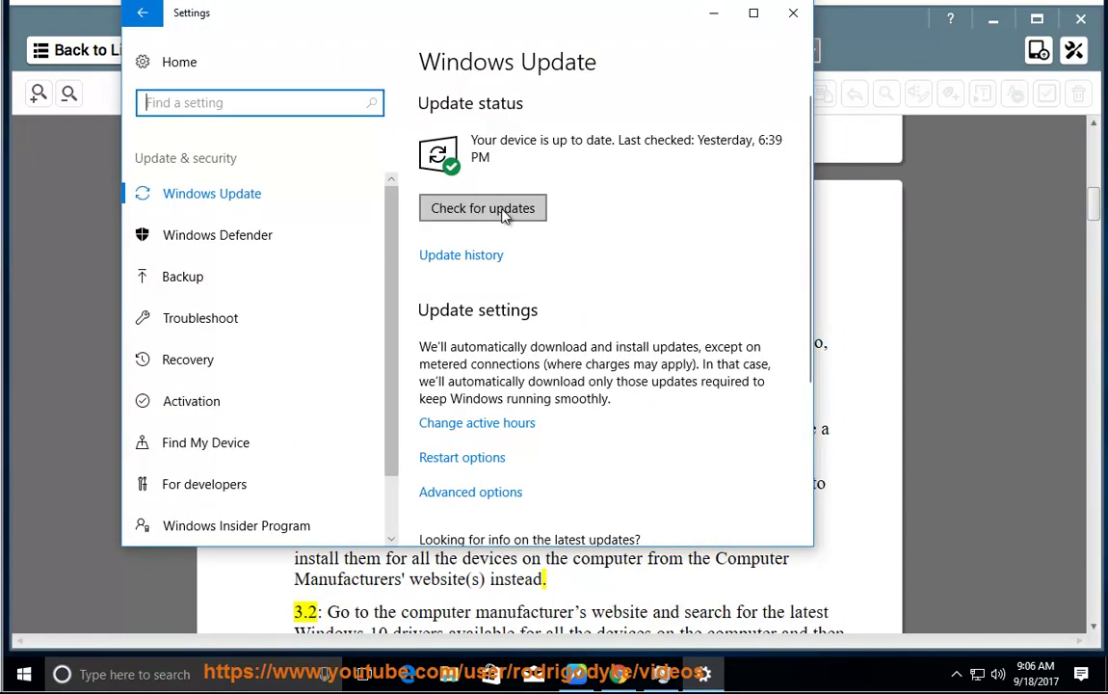
left_click(714, 14)
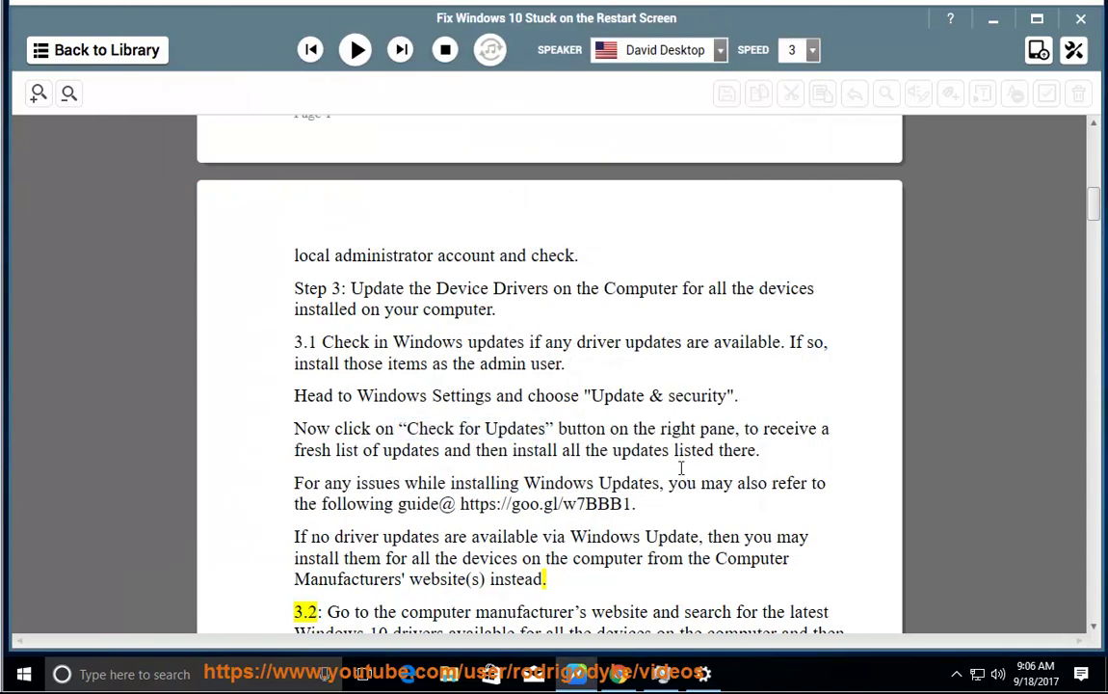
Resume reading and follow along through Solution 2 to the Solution 3 heading.
scroll(684, 469, "down", 1)
left_click(355, 49)
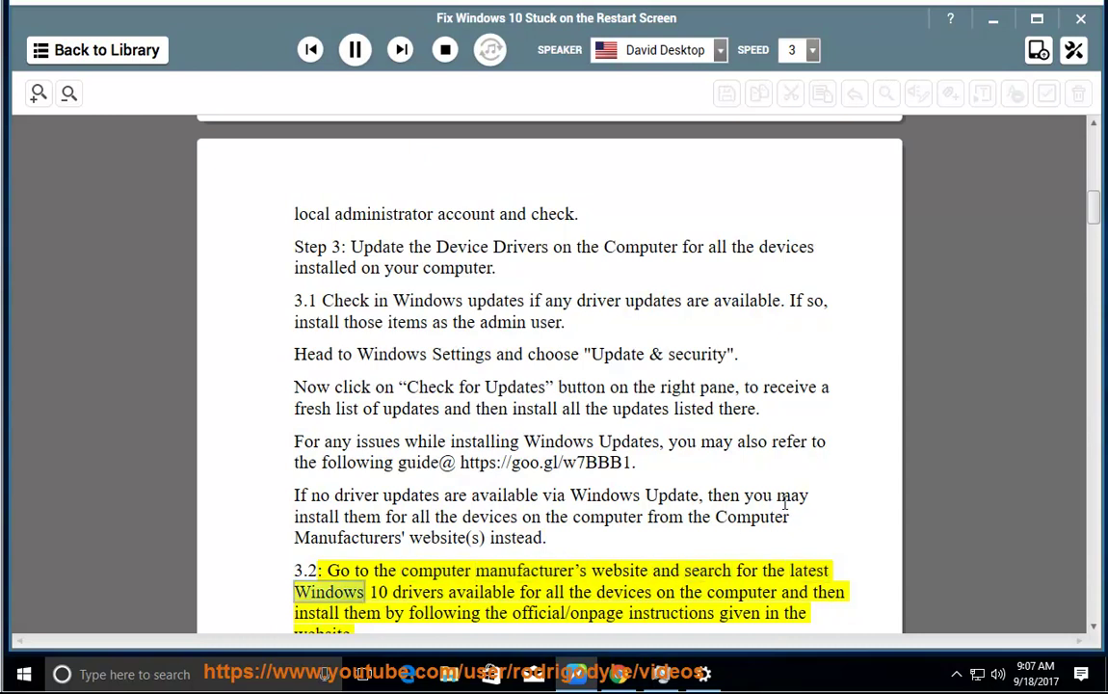
scroll(785, 494, "down", 4)
scroll(576, 525, "down", 2)
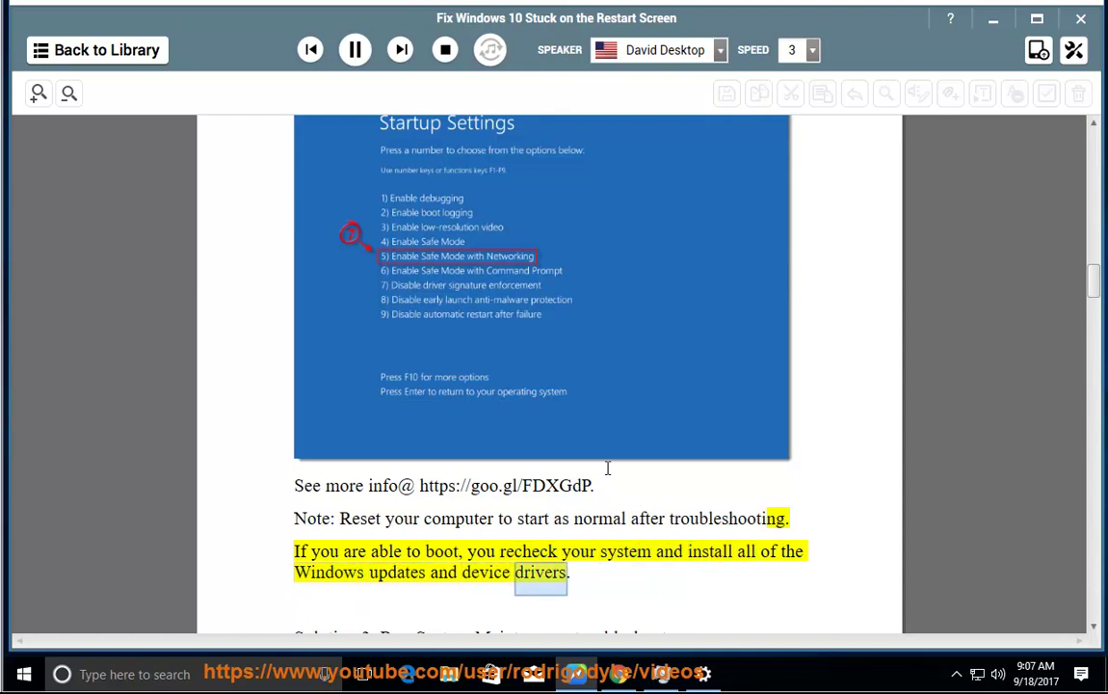
Pause, scroll back up, and select 'perform clean boot.' in Solution 2.
left_click(354, 49)
scroll(675, 540, "up", 5)
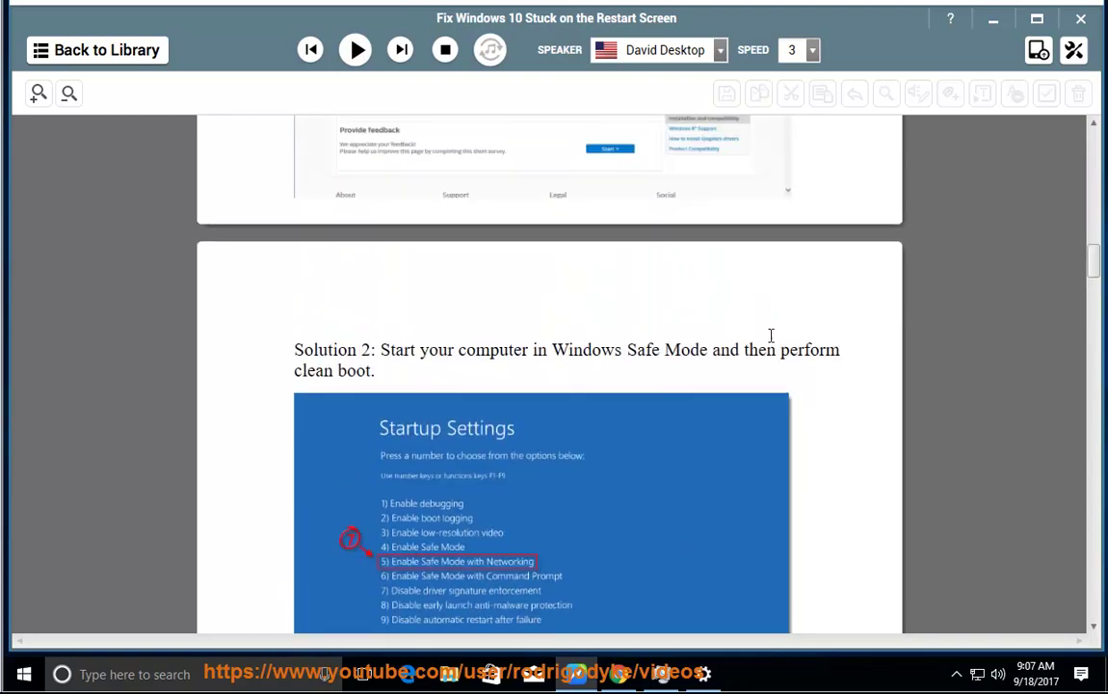
left_click_drag(783, 354, 429, 366)
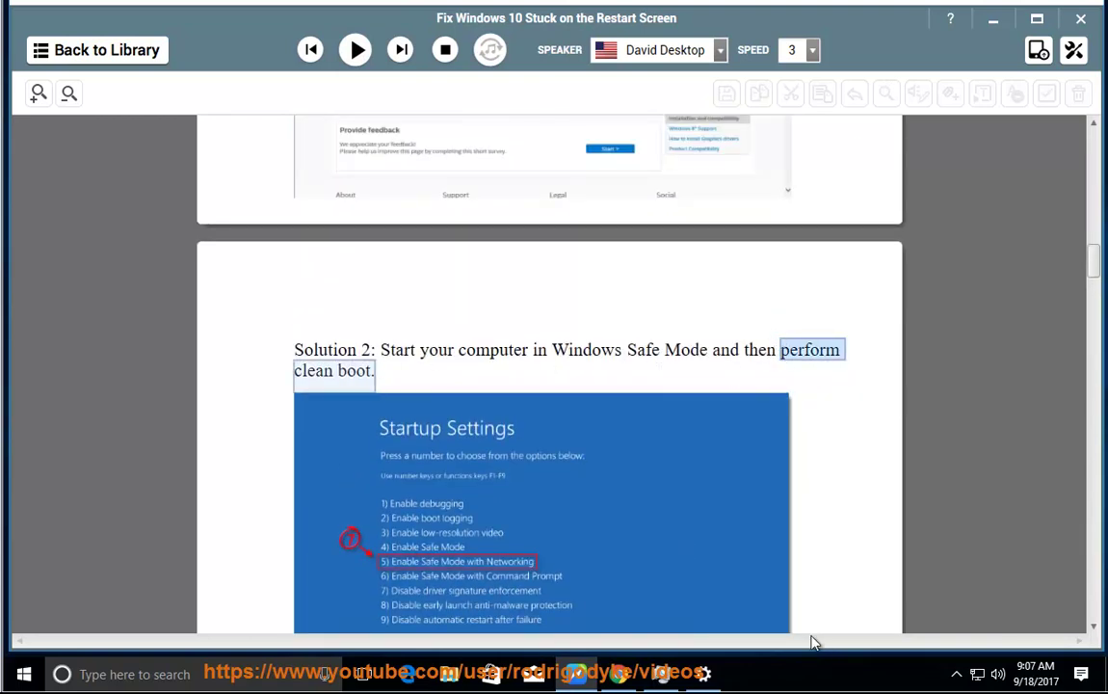
Review Task Manager's startup entries, from Microsoft OneDrive to VMware Tools Core Service.
right_click(800, 672)
left_click(804, 584)
left_click(624, 152)
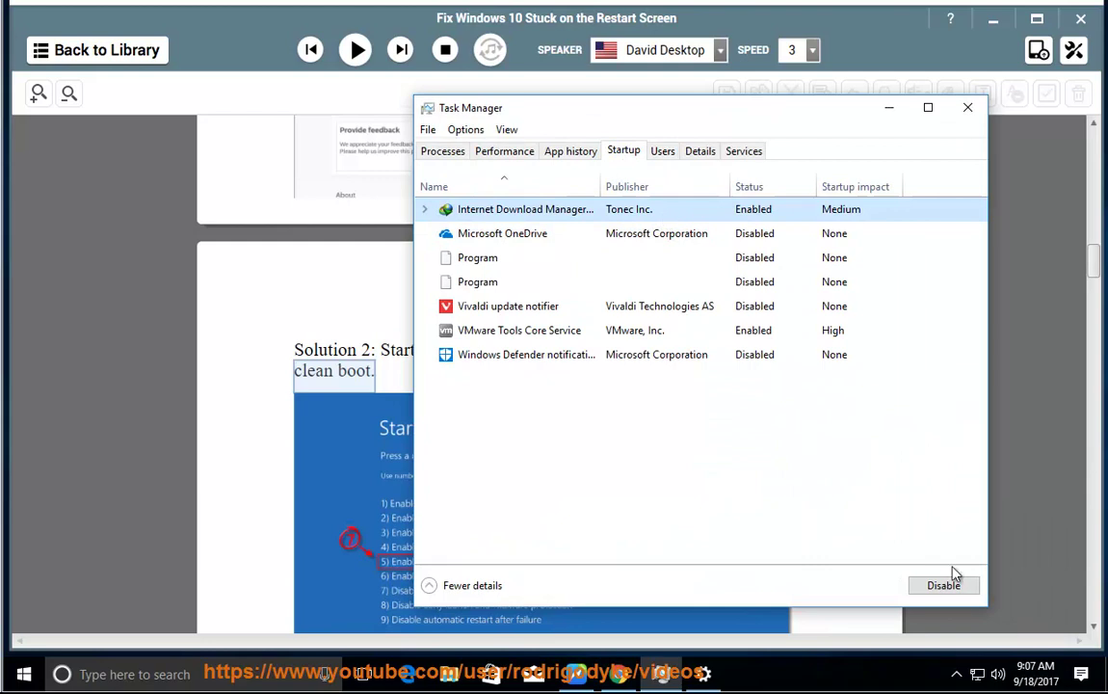
left_click(717, 237)
left_click(715, 257)
left_click(713, 281)
left_click(713, 330)
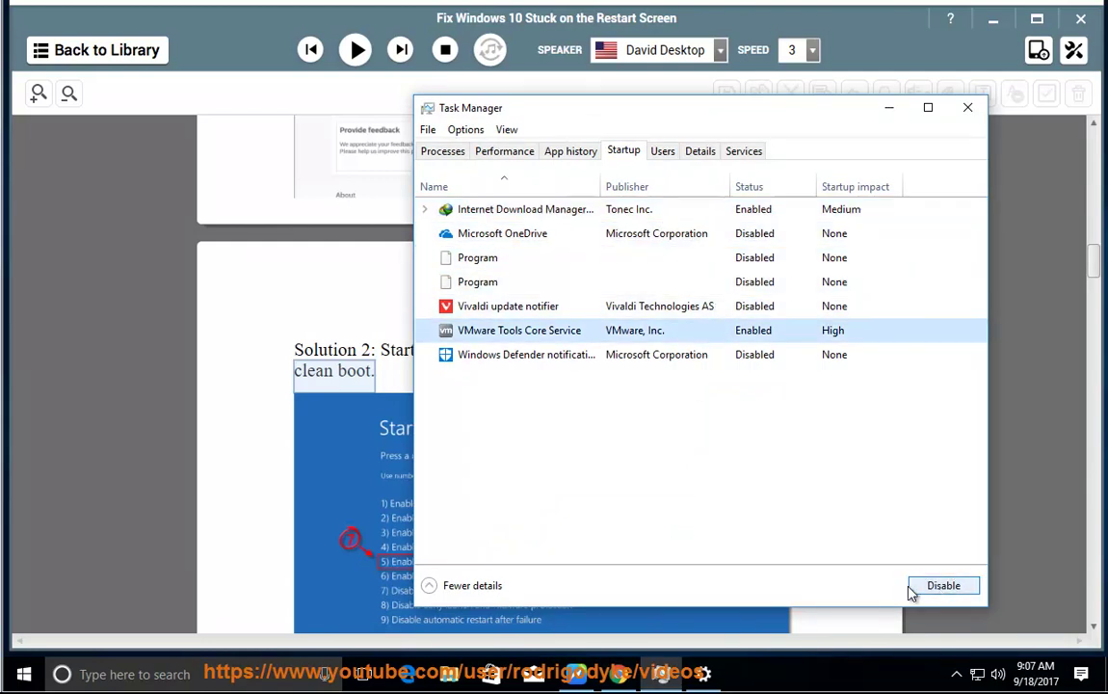
left_click(888, 108)
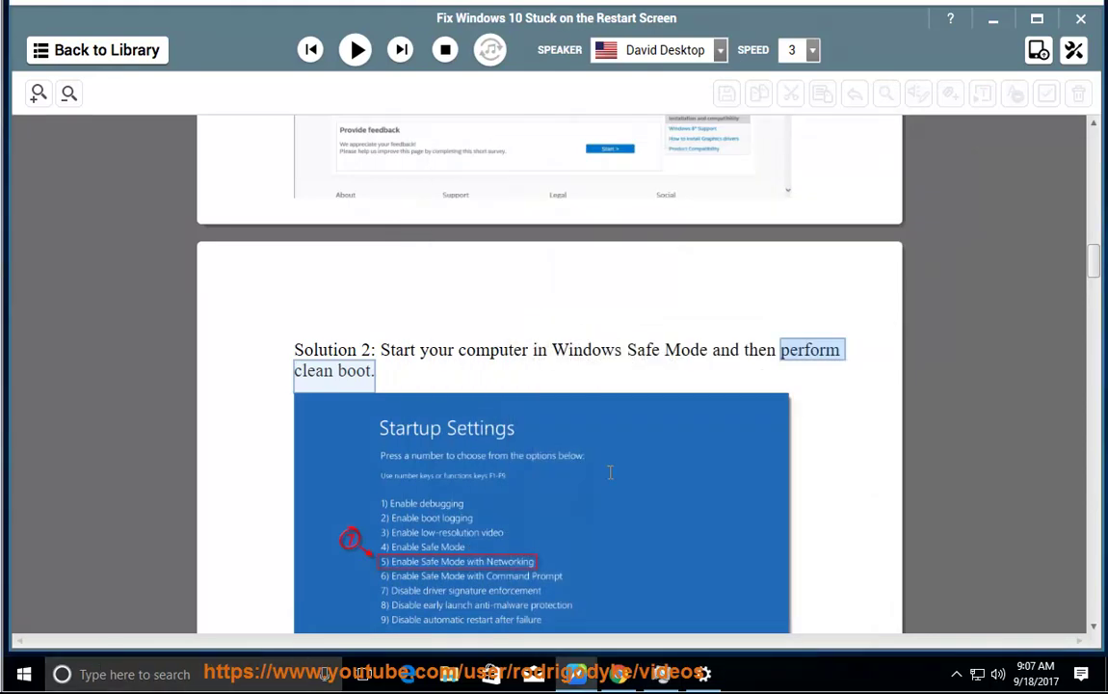
Run msconfig, hide all Microsoft services, disable the rest, then cancel without applying.
key("super+r")
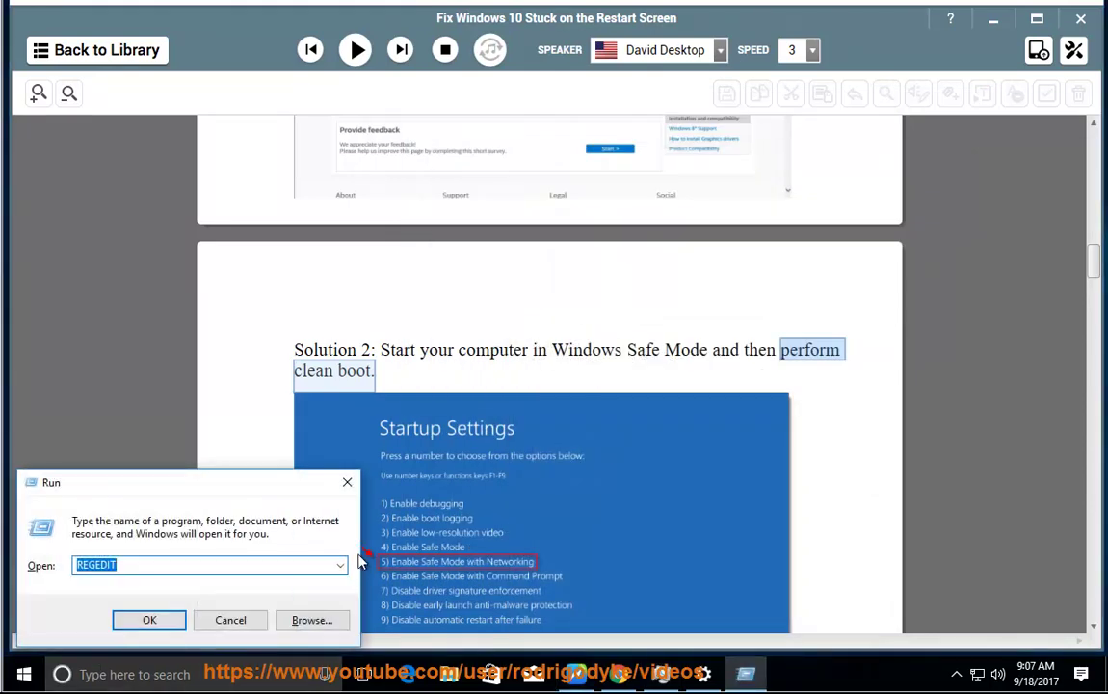
left_click(150, 619)
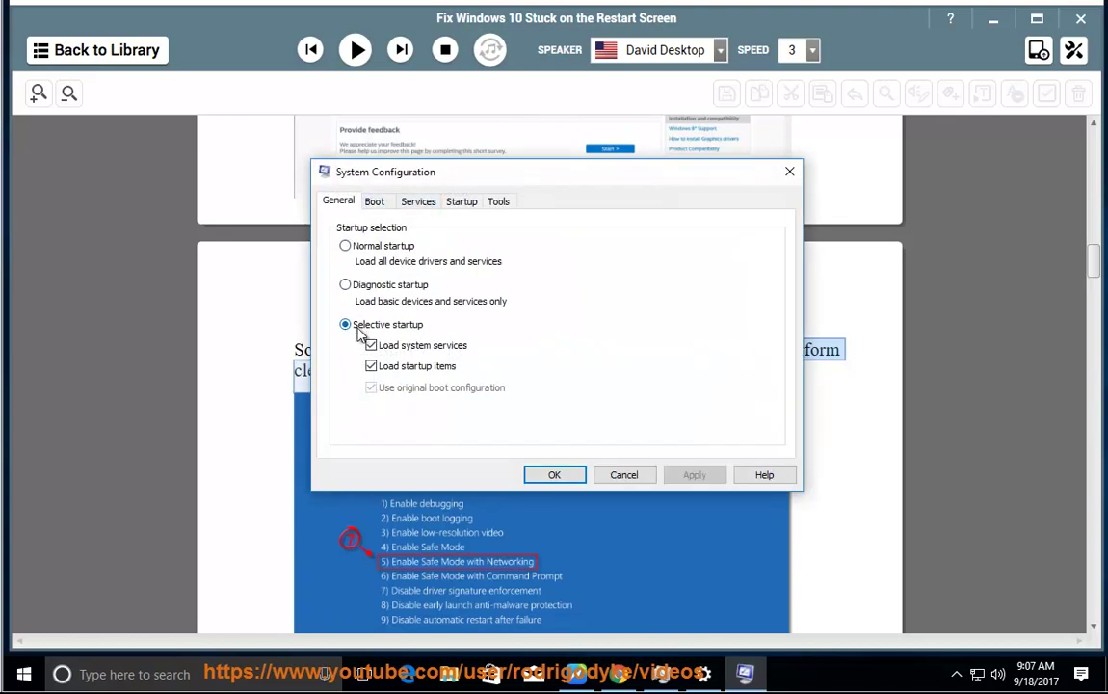
left_click(417, 202)
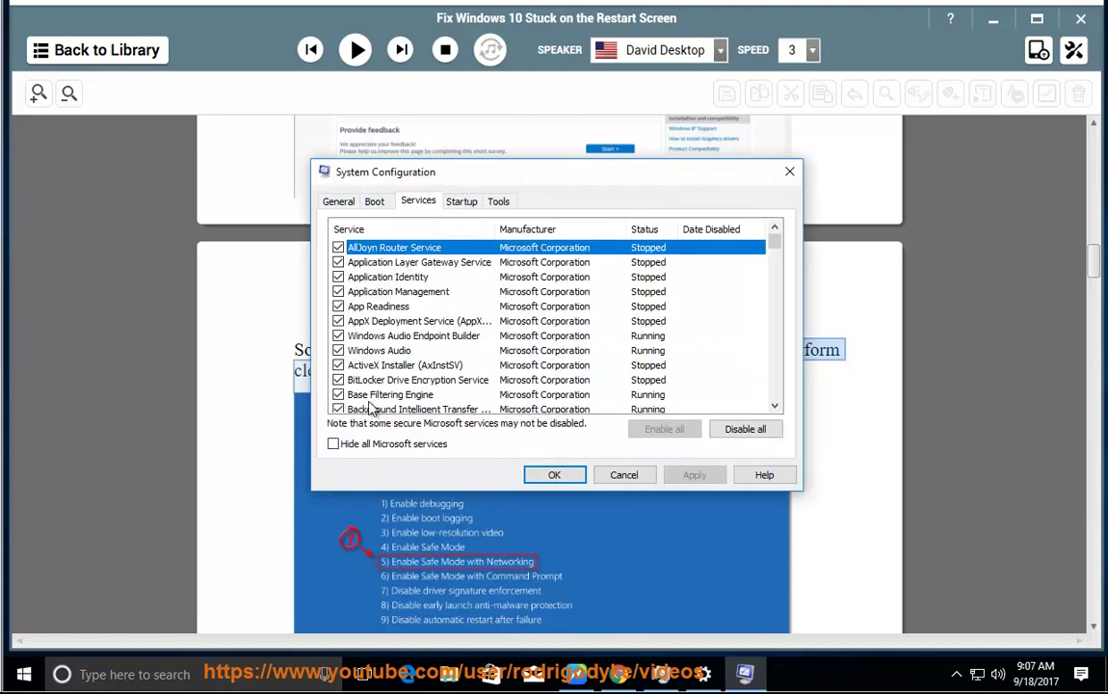
left_click(346, 447)
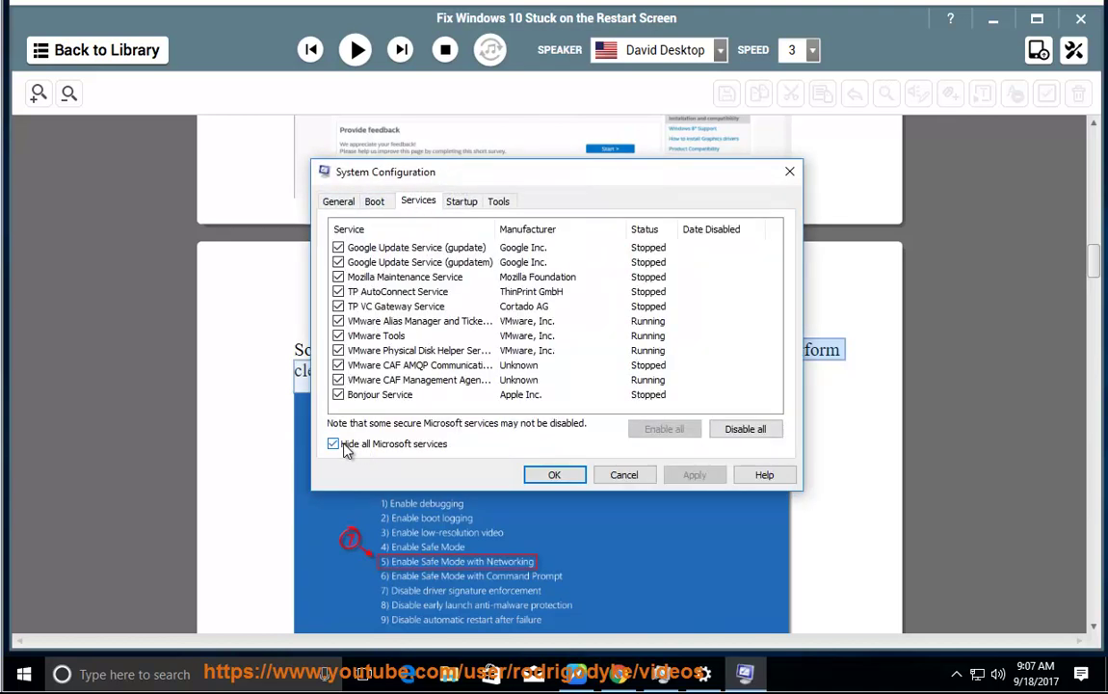
left_click(749, 433)
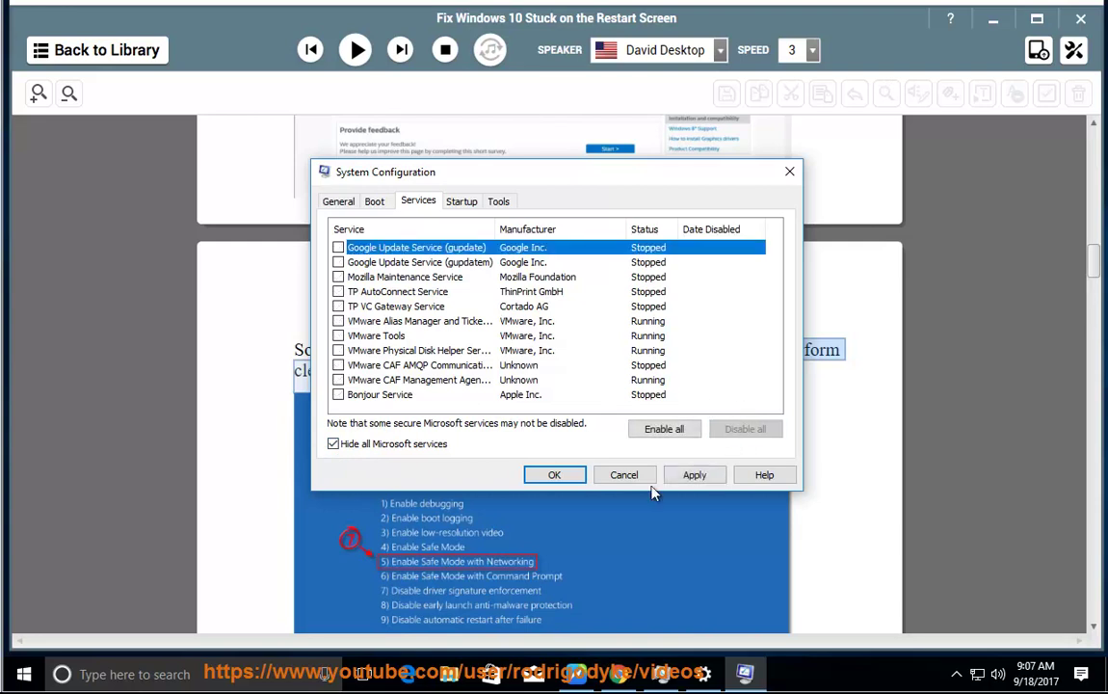
left_click(617, 477)
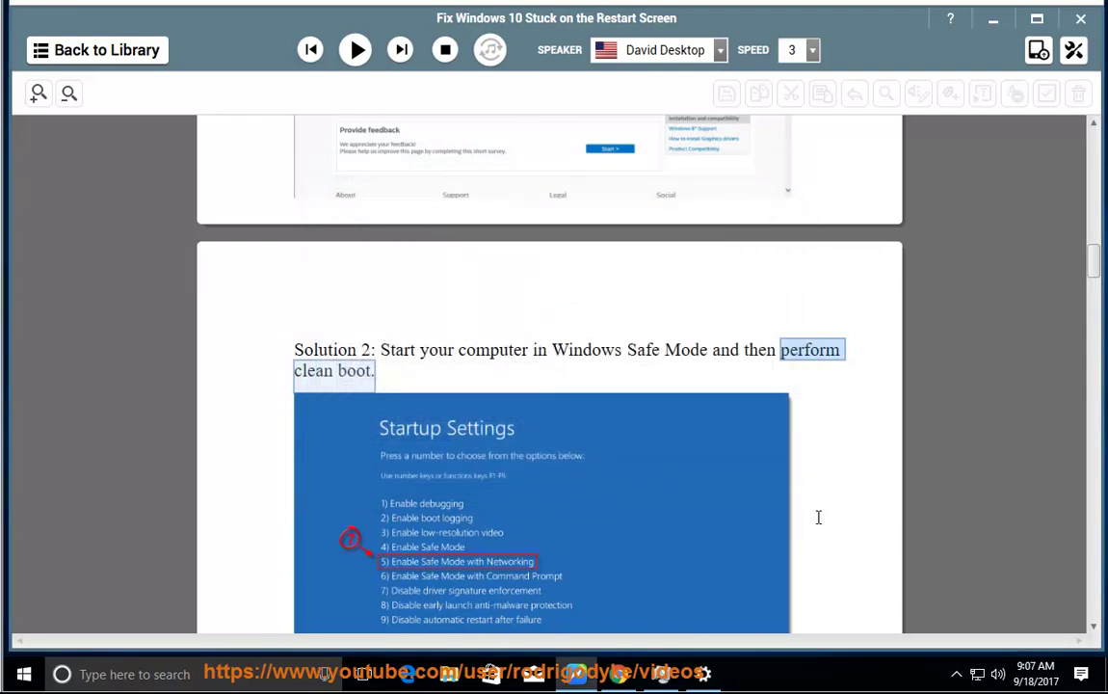
Select the Solution 3 troubleshooter sentence, then open Network and Sharing Center from the tray.
left_click(834, 513)
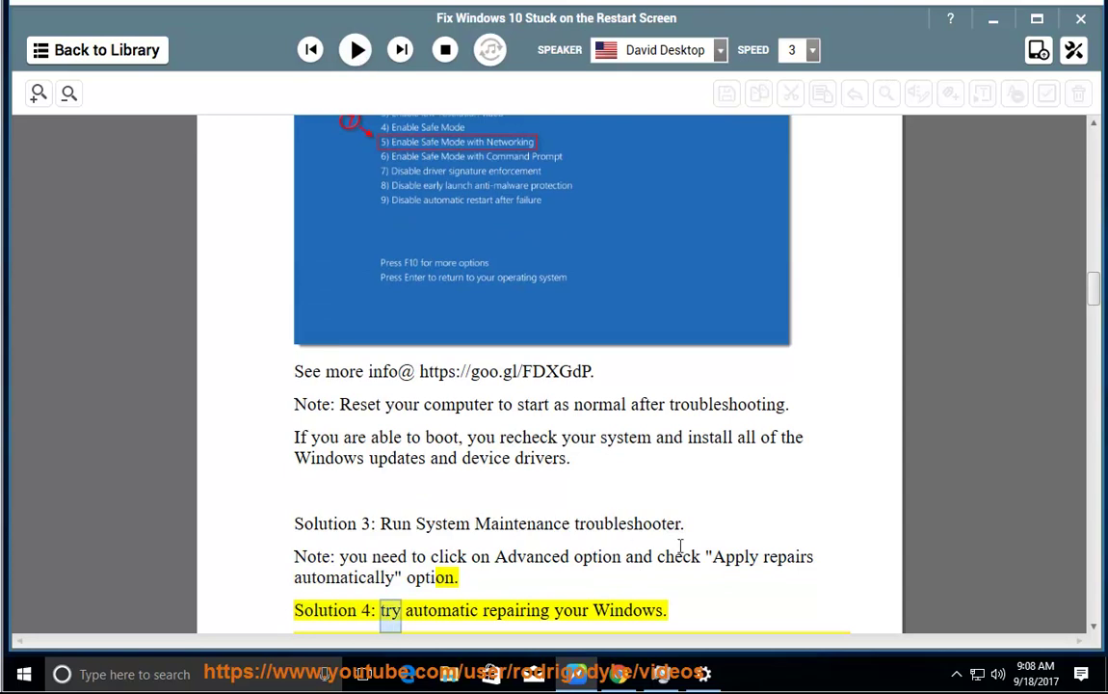
left_click_drag(691, 529, 382, 521)
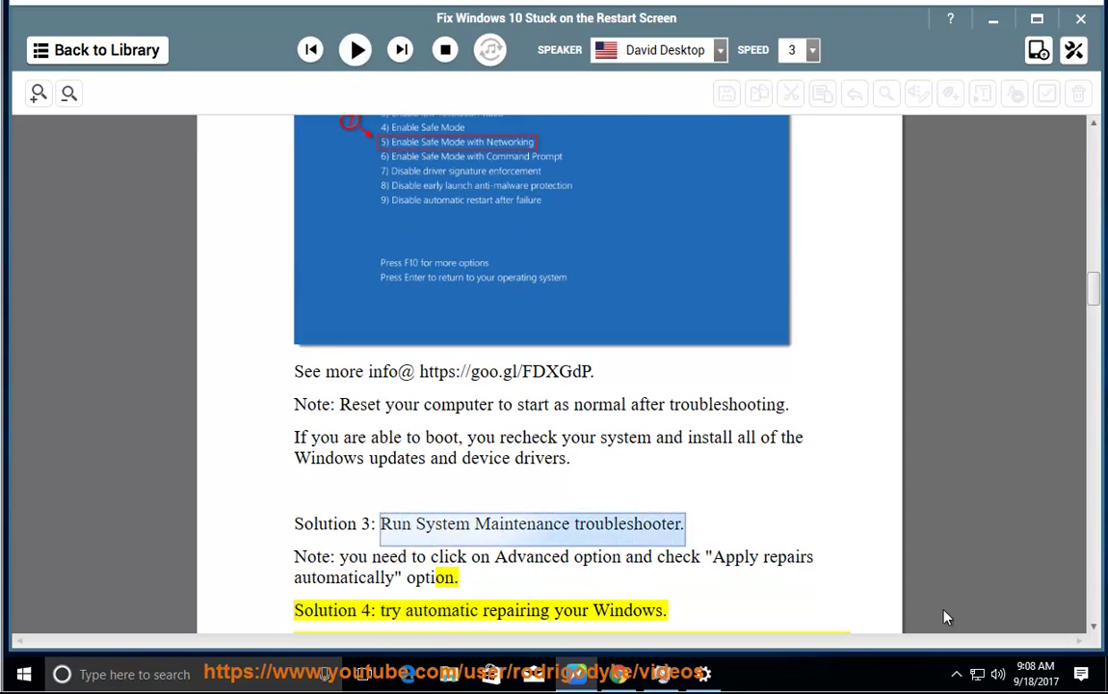
right_click(977, 674)
left_click(984, 663)
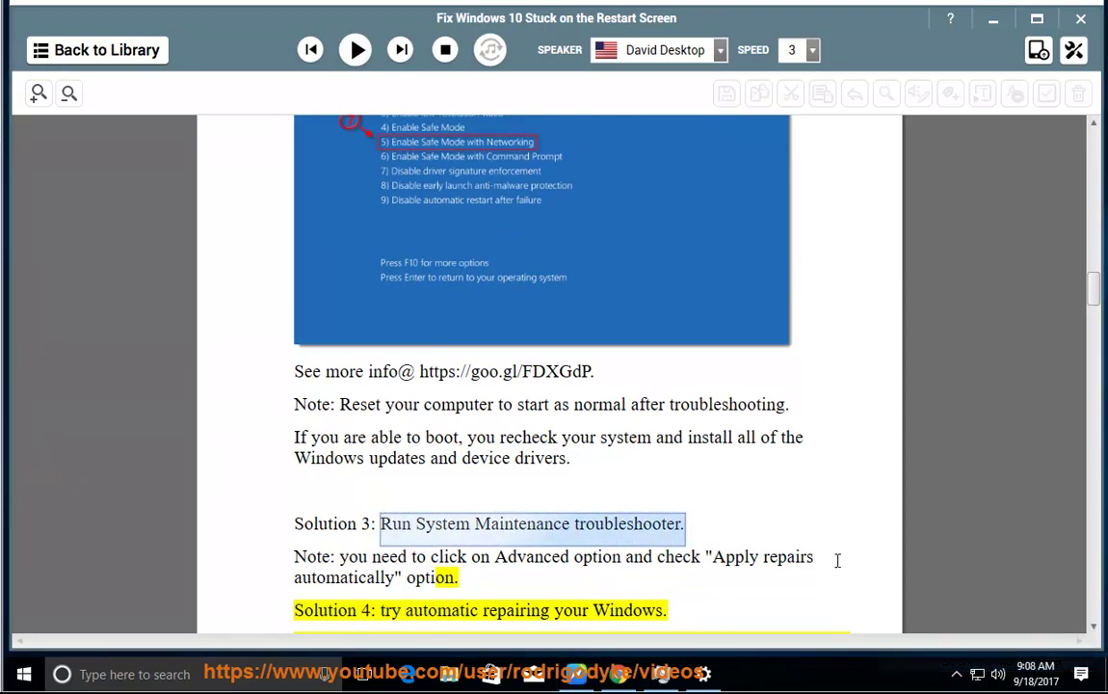
From Control Panel home, search 'tr', open Troubleshooting and list all troubleshooters.
left_click(472, 204)
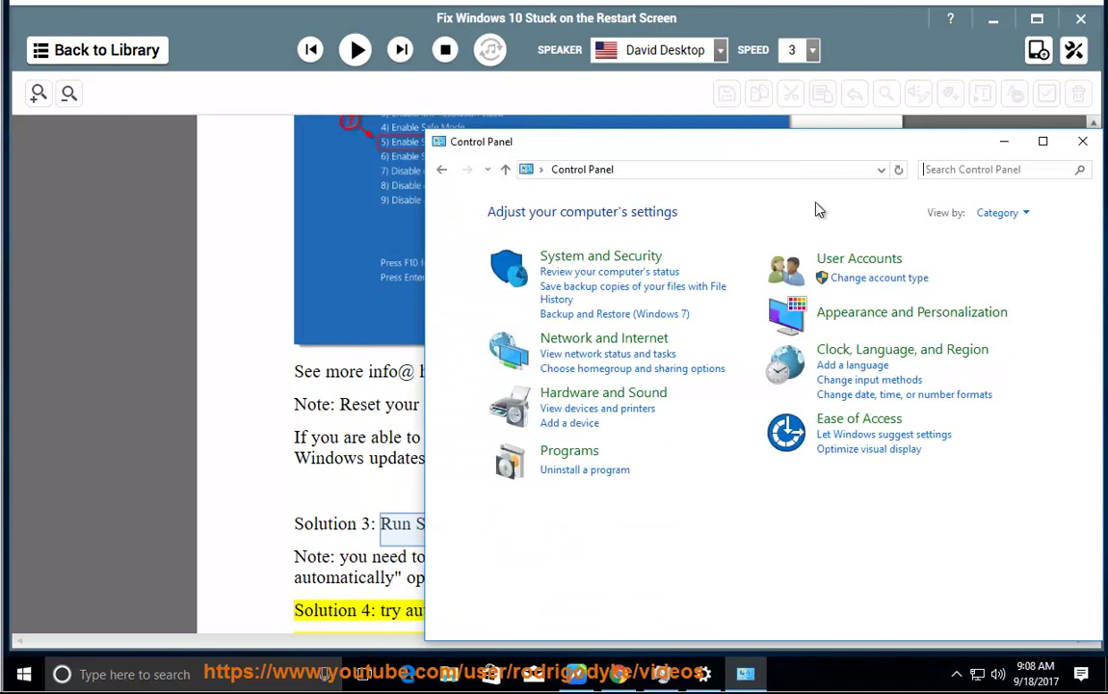
left_click(952, 169)
type("tr")
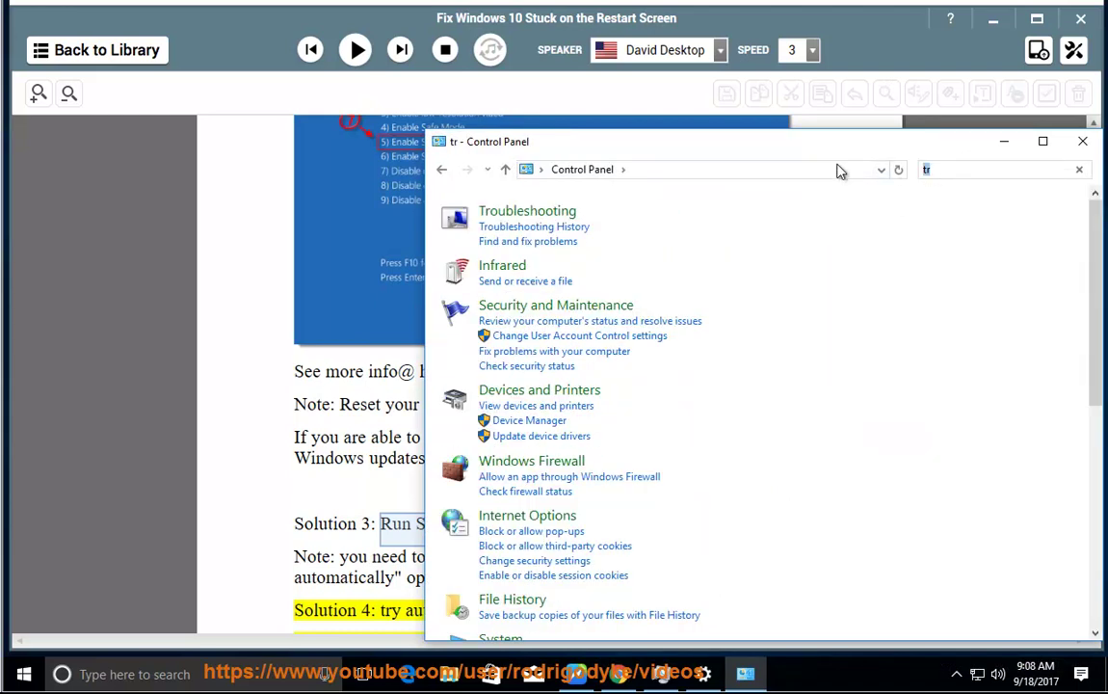
type("TR")
left_click(560, 214)
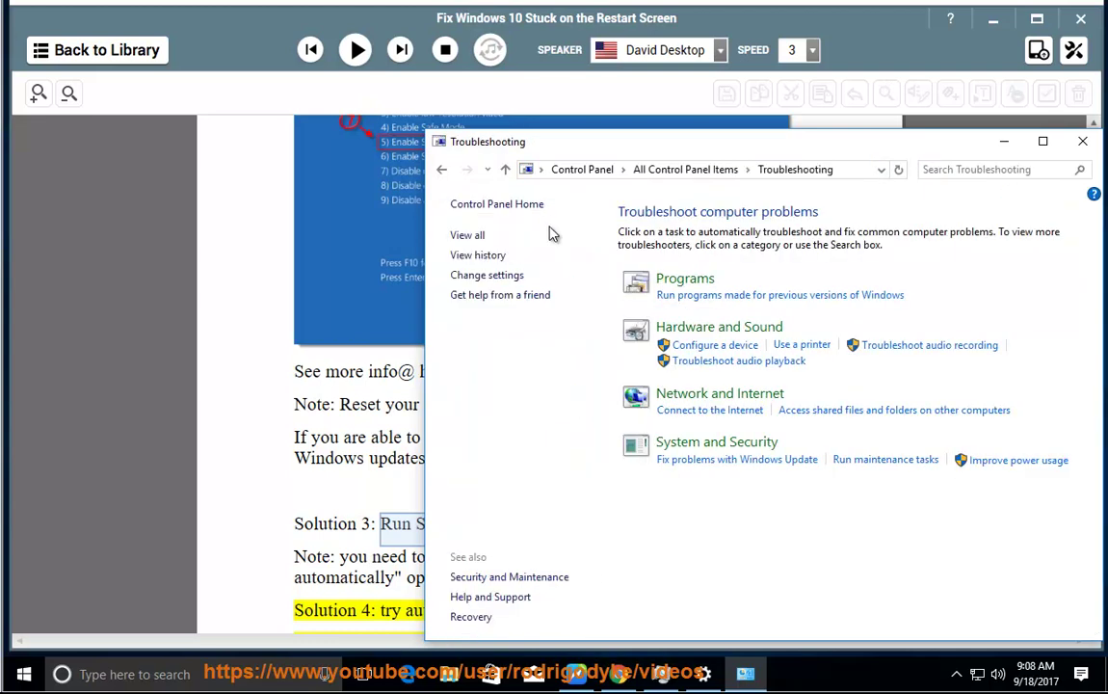
left_click(477, 237)
Launch System Maintenance, cancel it, close the window, and clear the guide's selection.
scroll(567, 453, "down", 1)
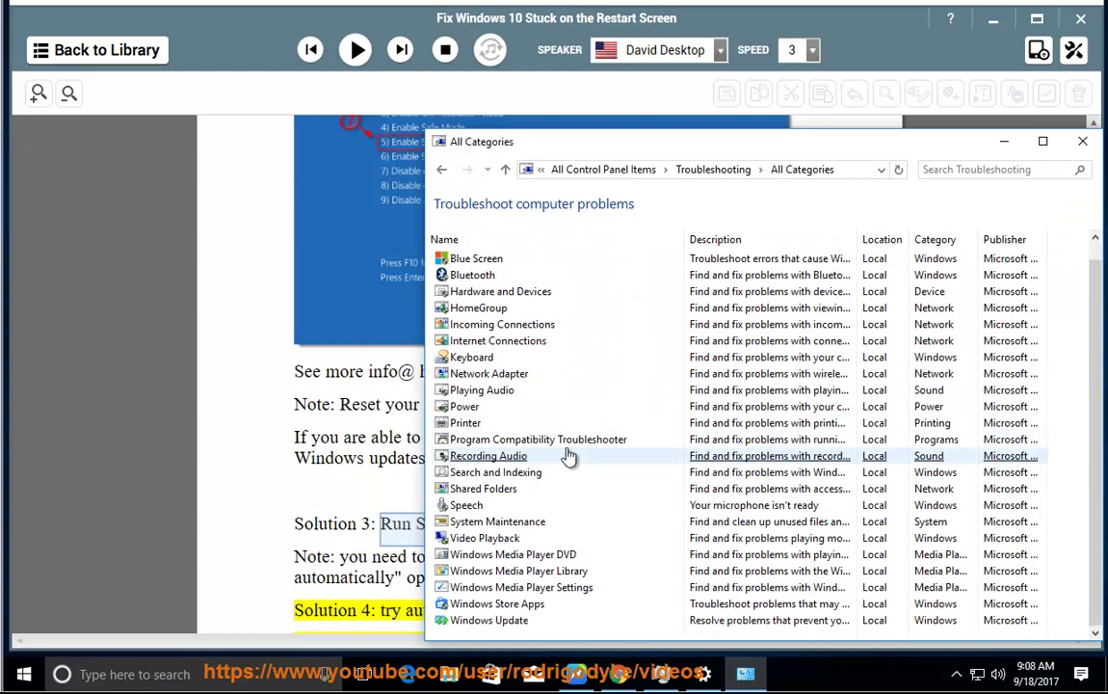
left_click(526, 522)
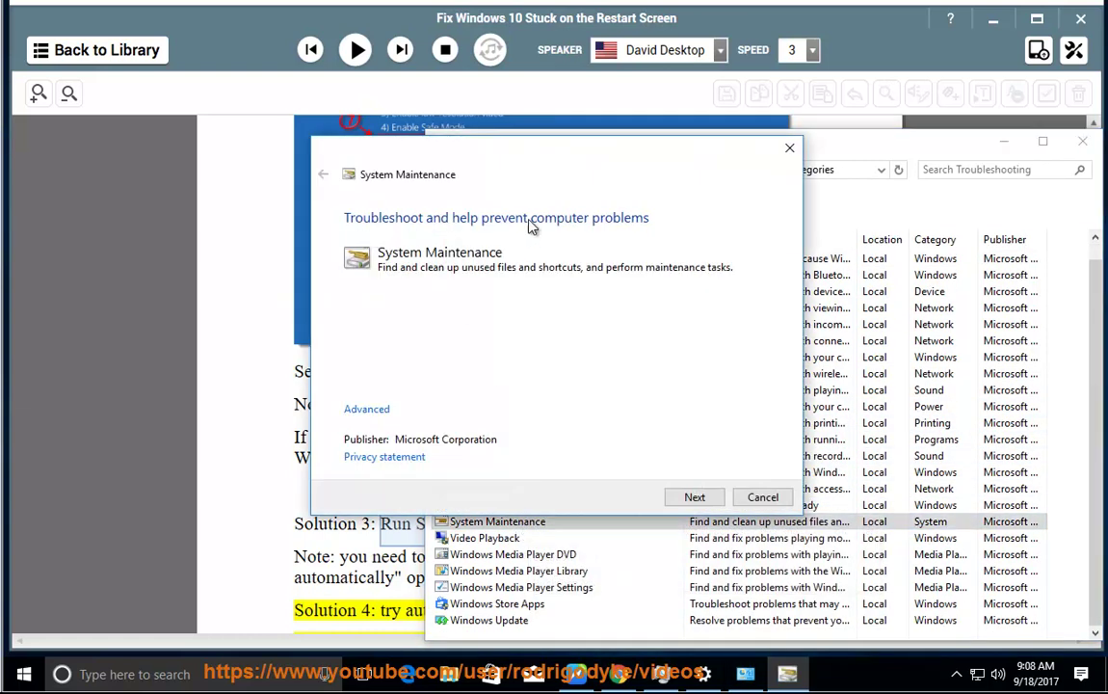
left_click(763, 498)
left_click(1082, 141)
left_click(632, 522)
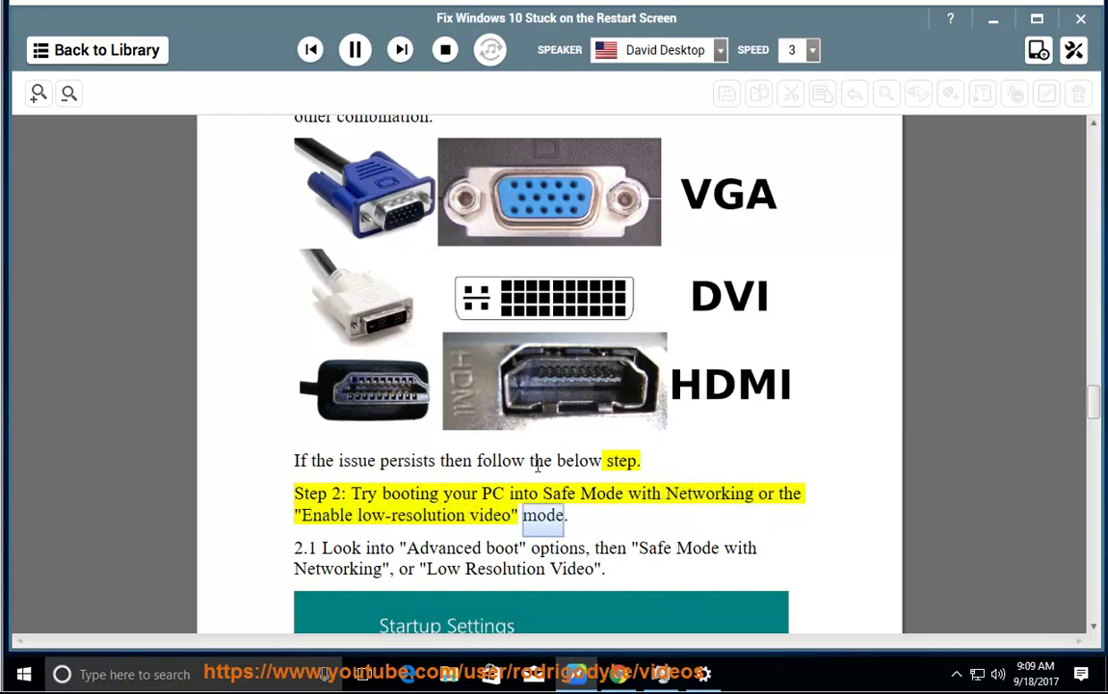
Pause briefly, drag the scrollbar up and back down, then resume reading into step 2.1.
left_click(355, 49)
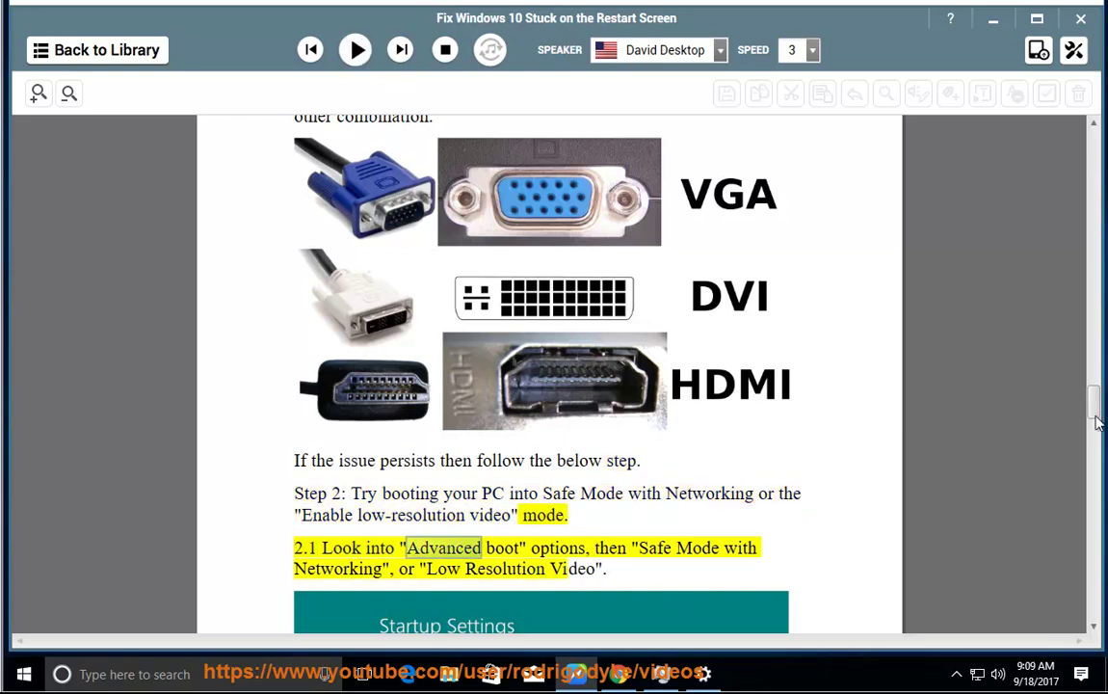
left_click_drag(1094, 412, 1099, 278)
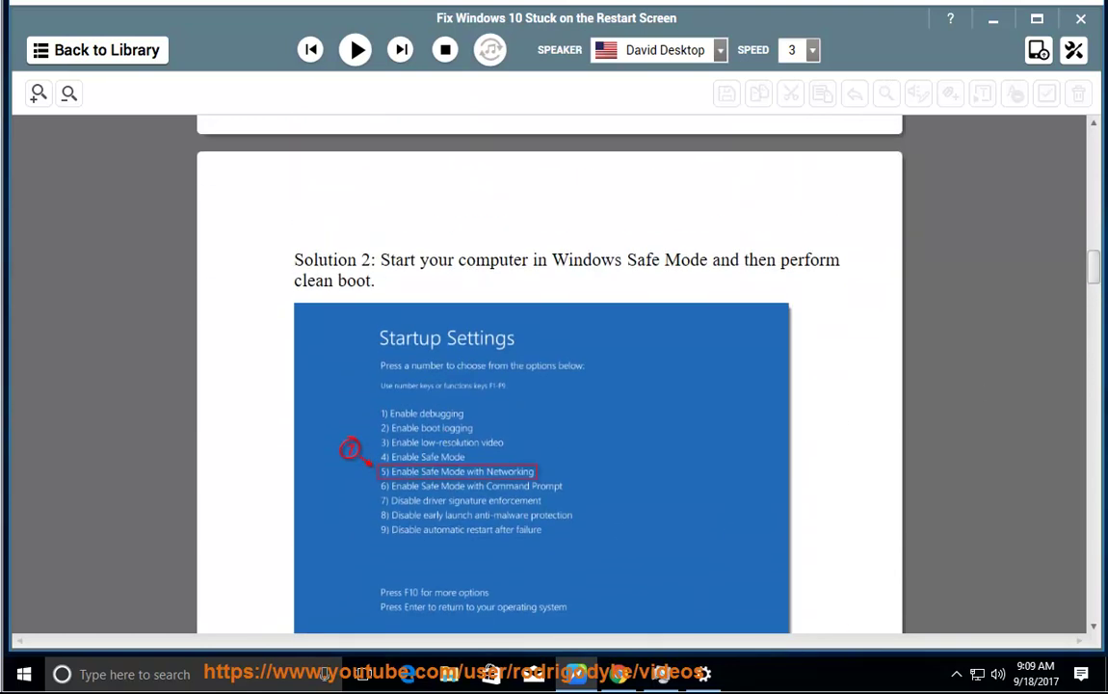
left_click_drag(1100, 277, 1100, 379)
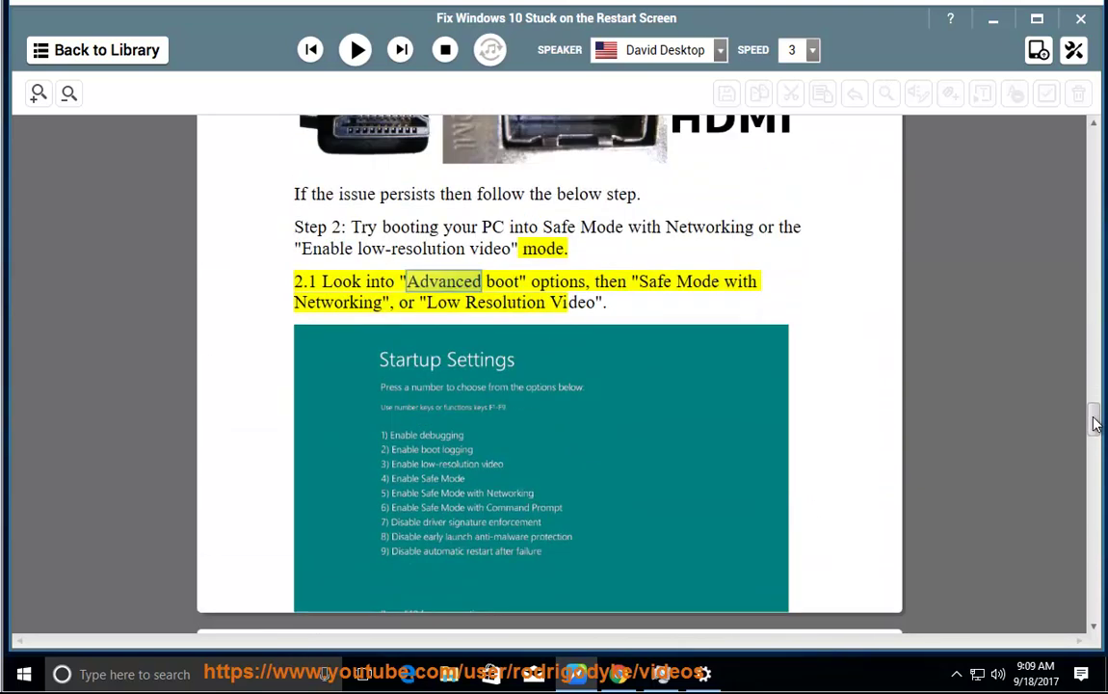
left_click(356, 50)
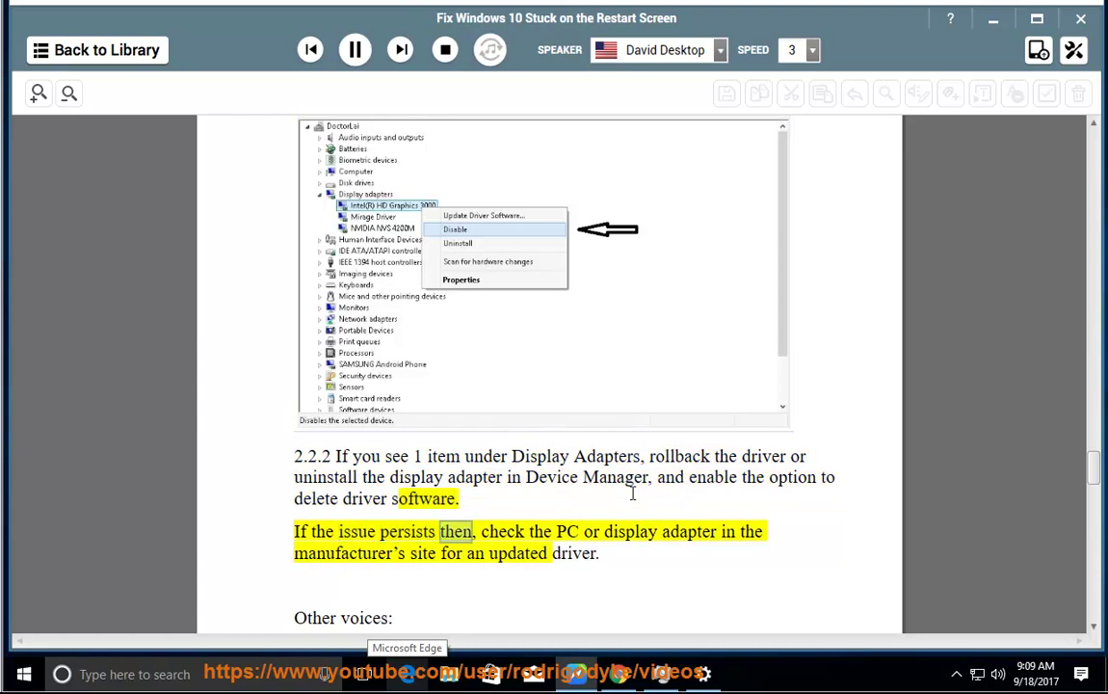
Pause at the 'Other voices' heading and select 'rollback the driver' in step 2.2.2.
left_click(355, 49)
left_click_drag(642, 429, 768, 431)
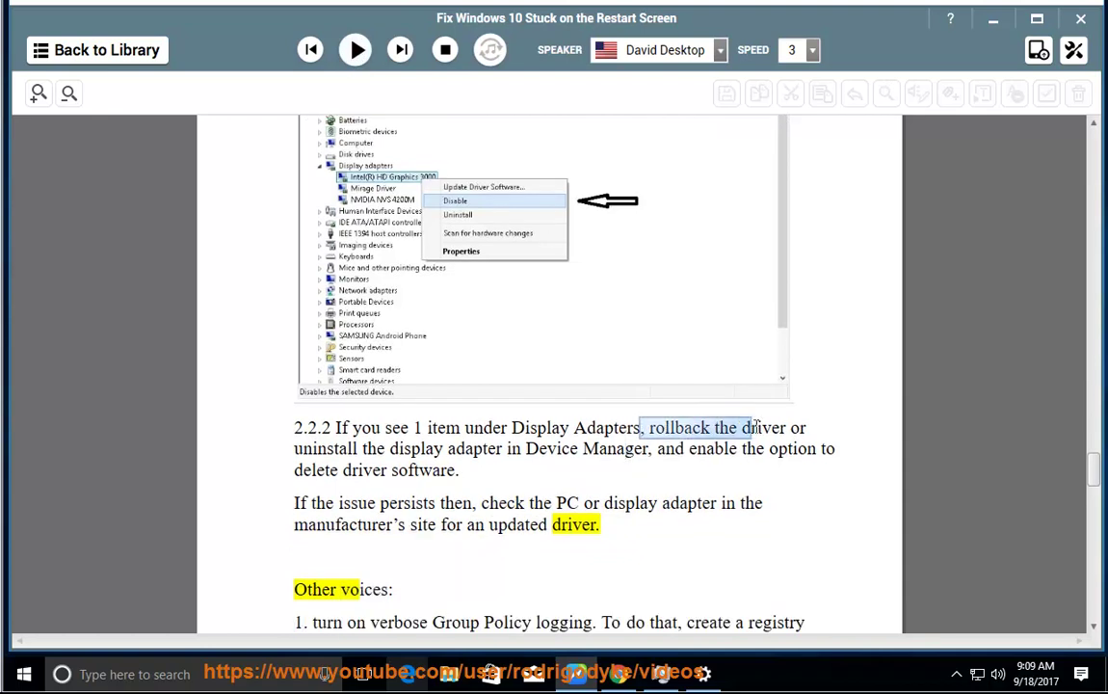
Open Computer Management from the This PC icon on the desktop.
left_click(994, 21)
right_click(35, 49)
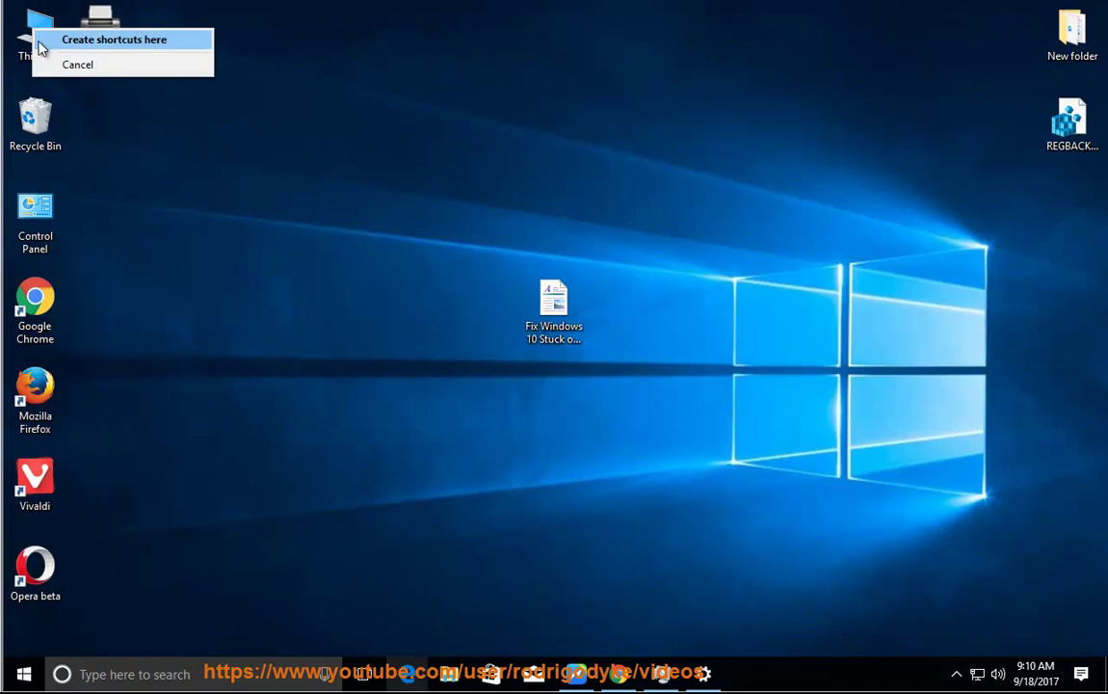
left_click(120, 107)
right_click(39, 30)
left_click(73, 87)
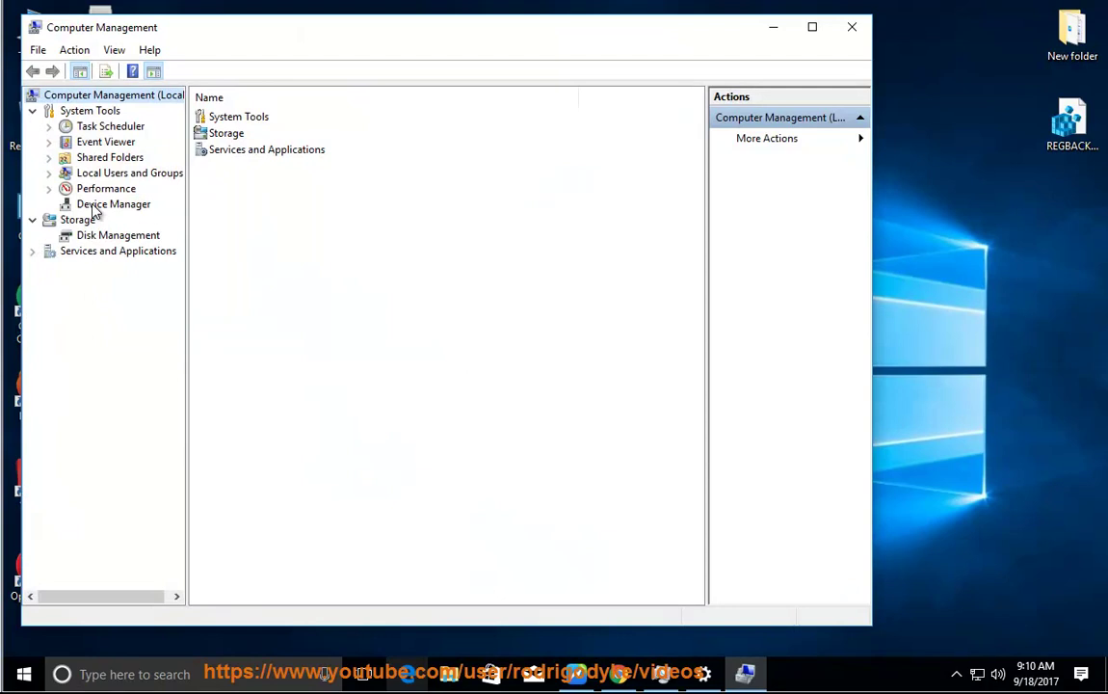
In Device Manager, view the VMware SVGA 3D adapter's Driver tab and Roll Back option, then cancel.
left_click(95, 205)
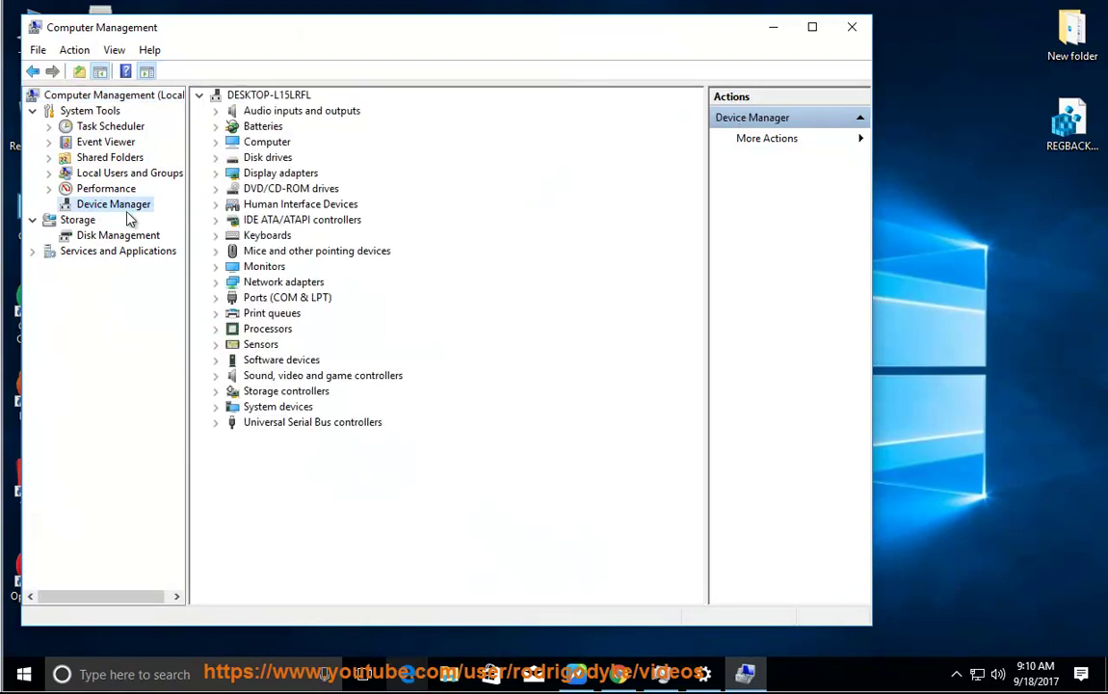
left_click(215, 174)
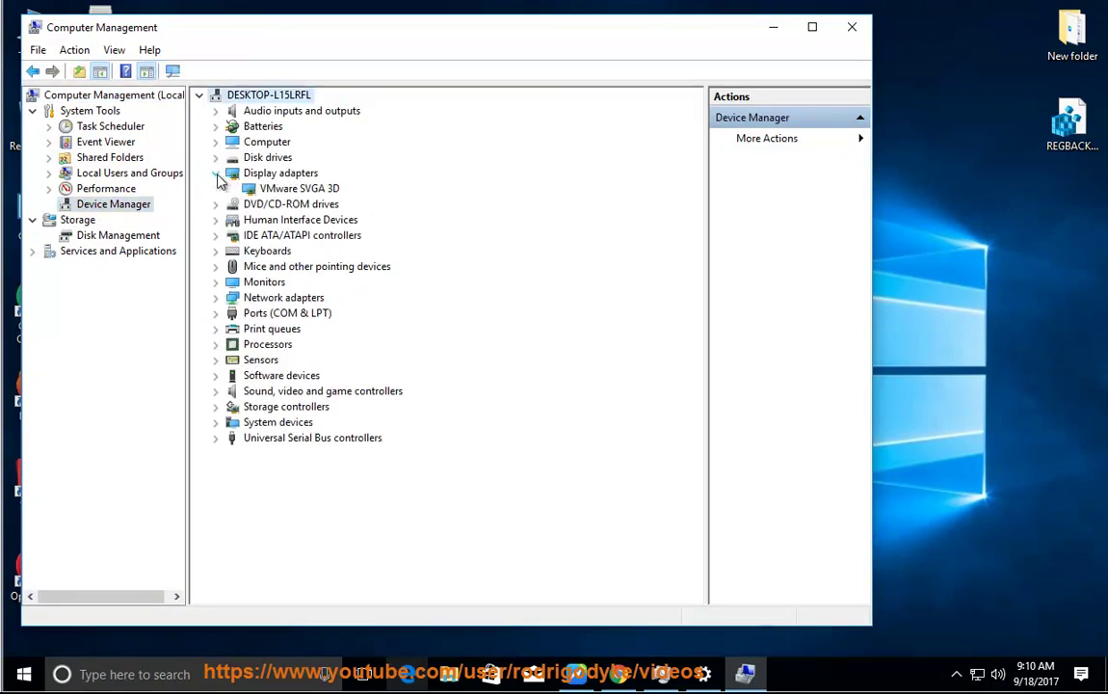
left_click(285, 191)
right_click(299, 189)
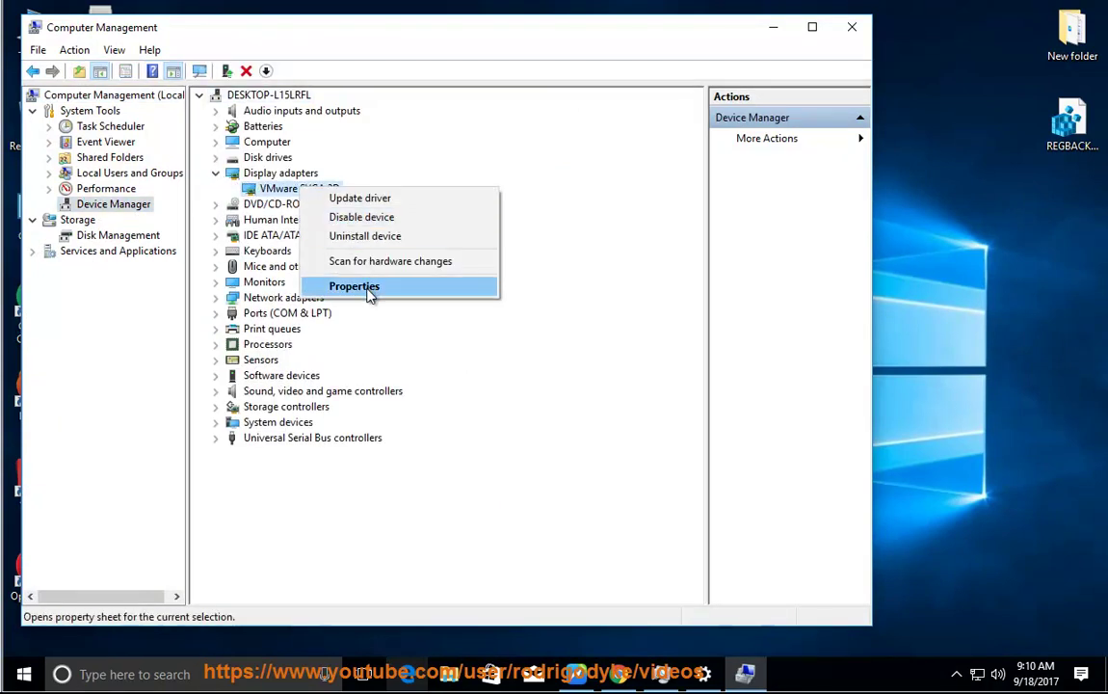
left_click(369, 292)
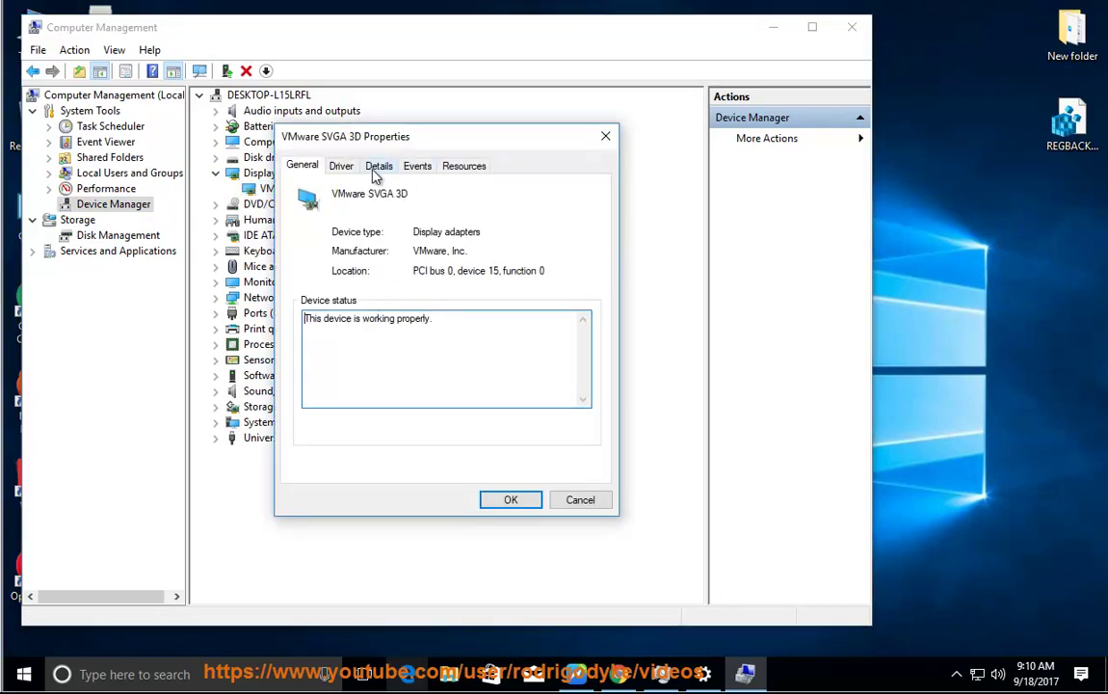
left_click(344, 168)
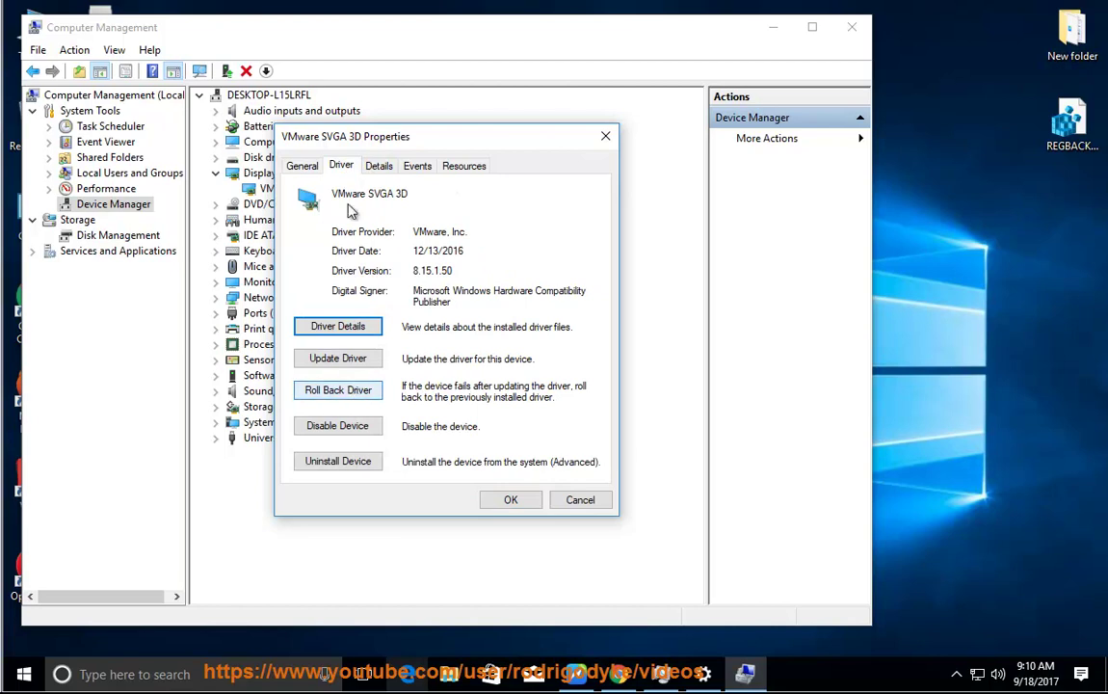
left_click_drag(378, 142, 473, 188)
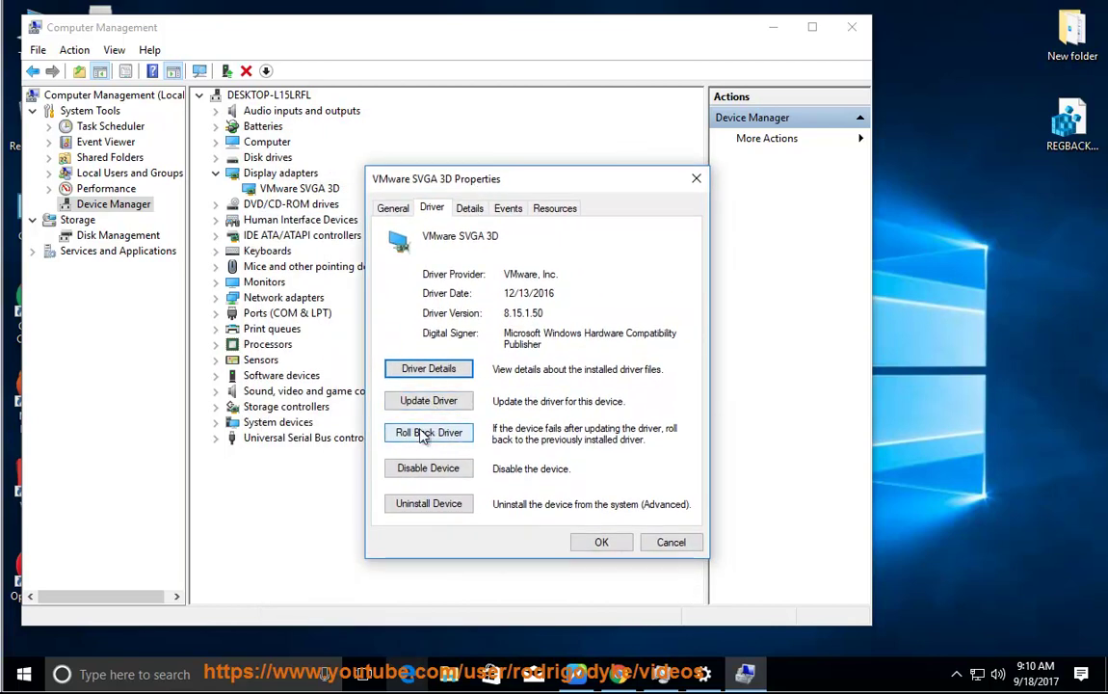
left_click(662, 542)
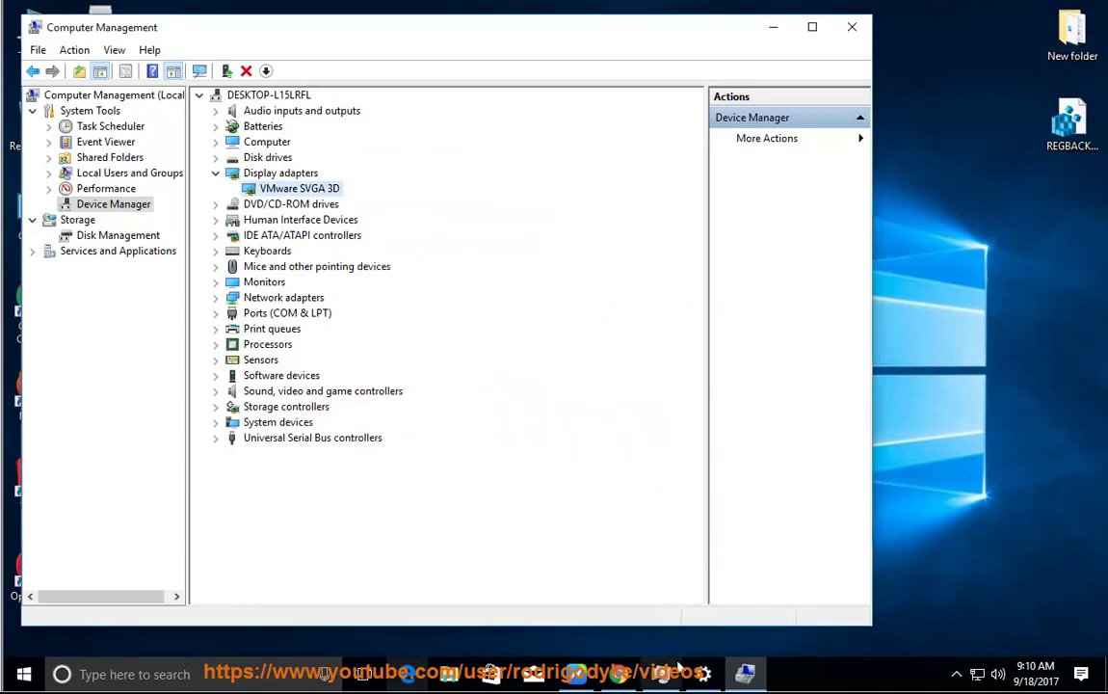
Return to NaturalReader and resume reading the guide aloud.
left_click(576, 674)
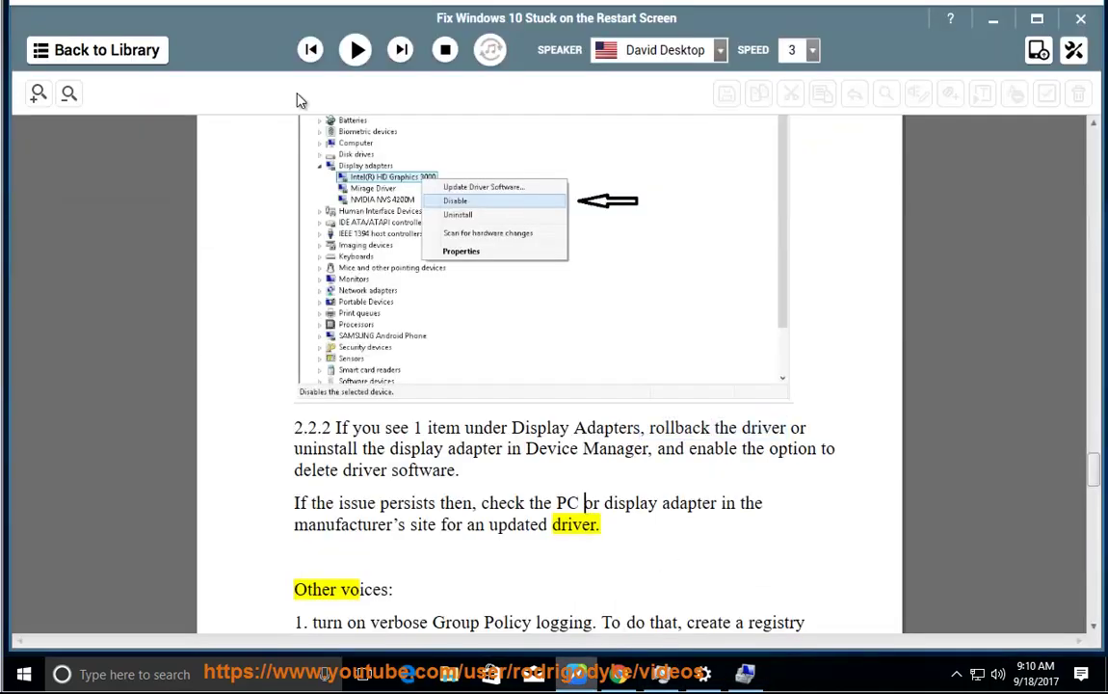
left_click(347, 56)
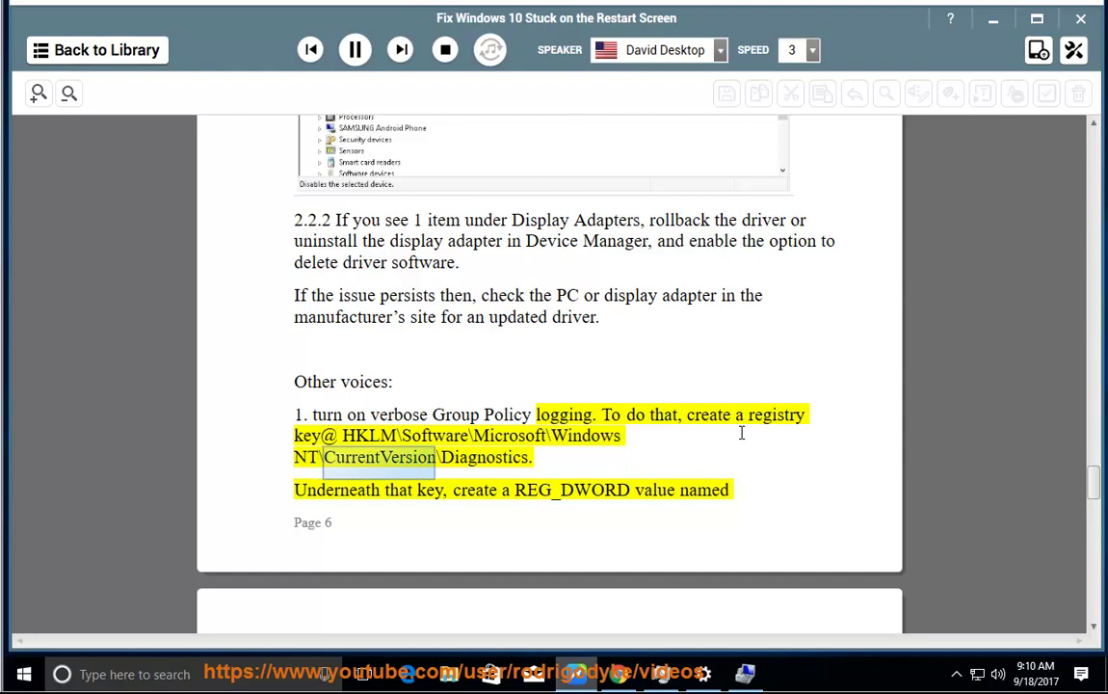
scroll(754, 440, "down", 2)
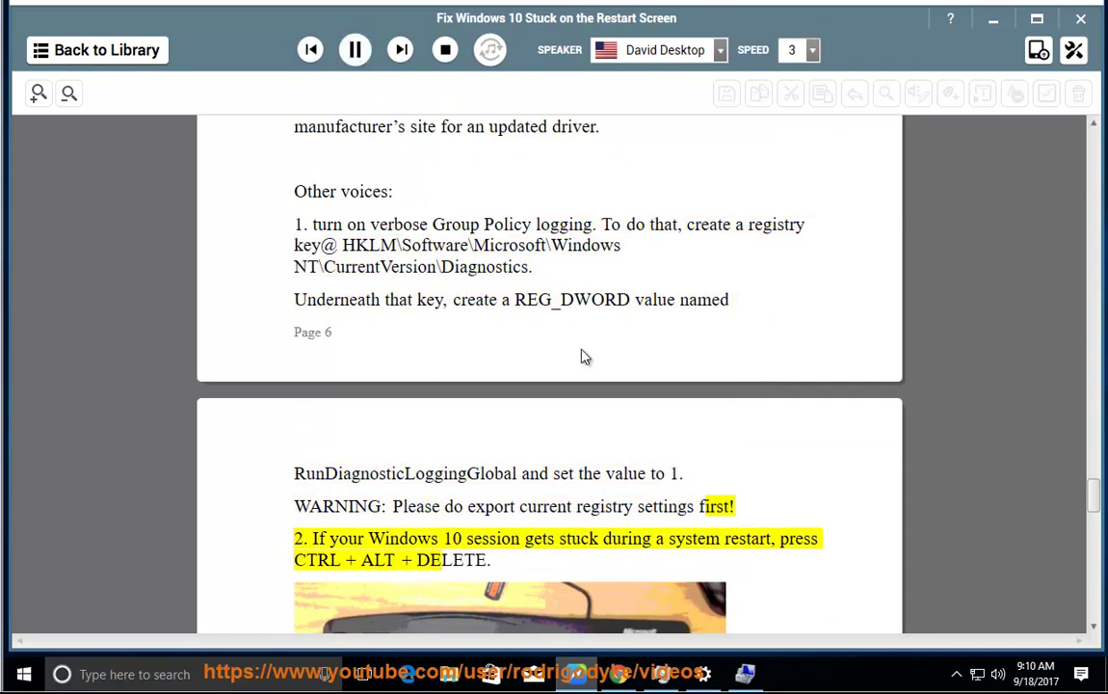
scroll(501, 318, "up", 1)
Select and copy the registry key path ending in CurrentVersion\Diagnostics.
left_click_drag(592, 306, 365, 307)
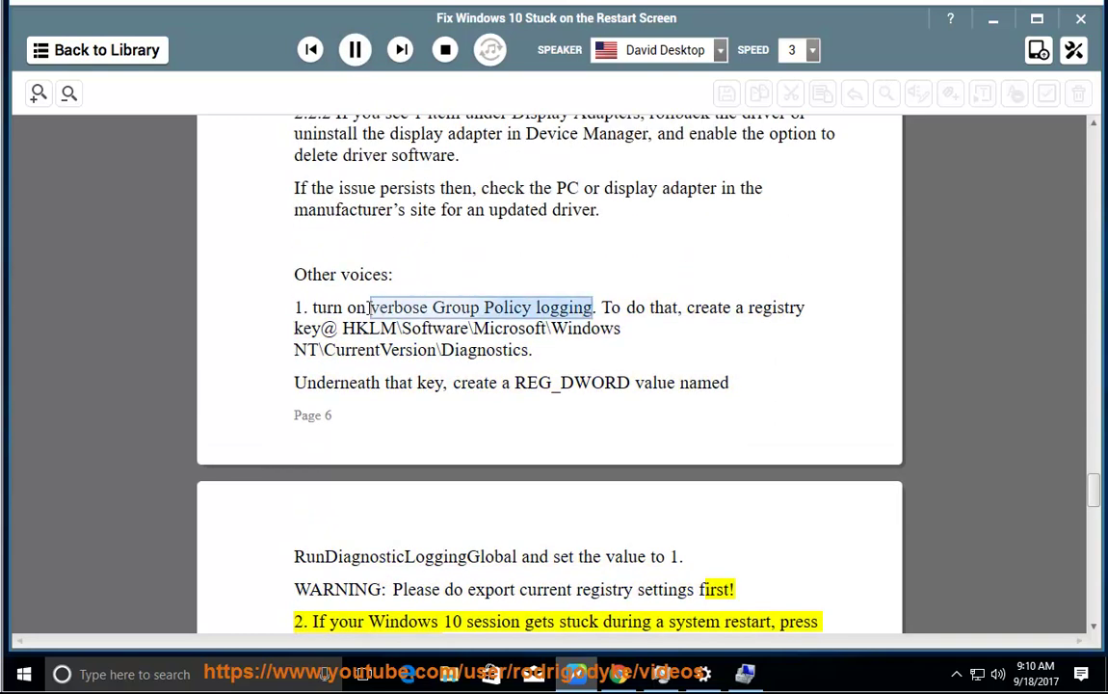
left_click(619, 330)
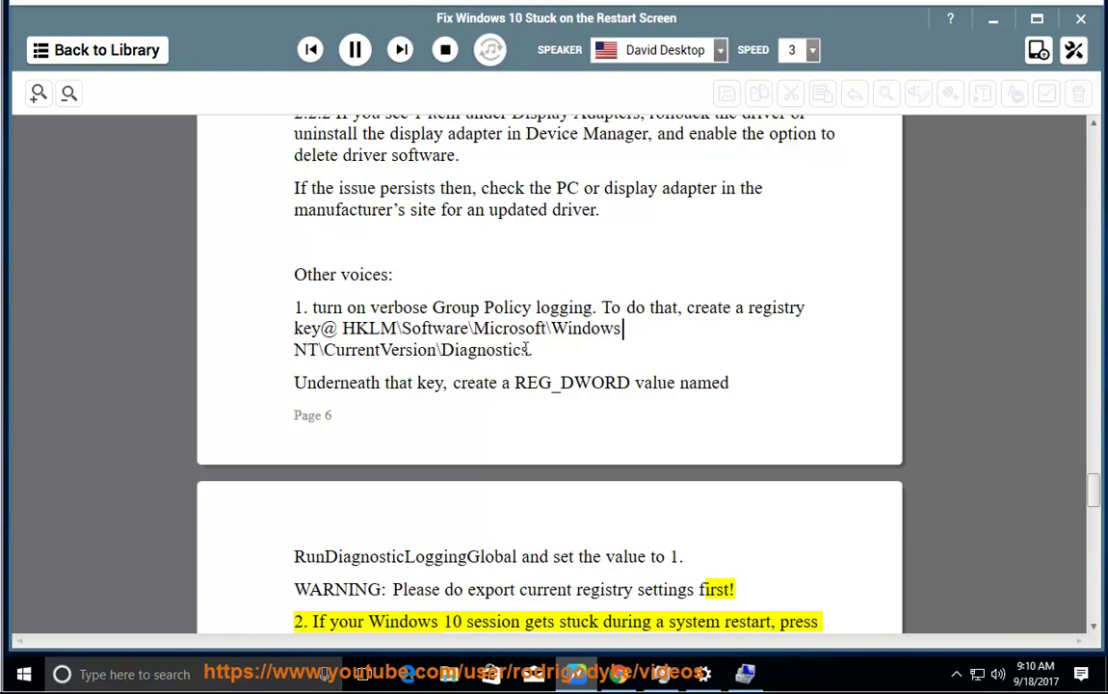
left_click_drag(529, 350, 369, 330)
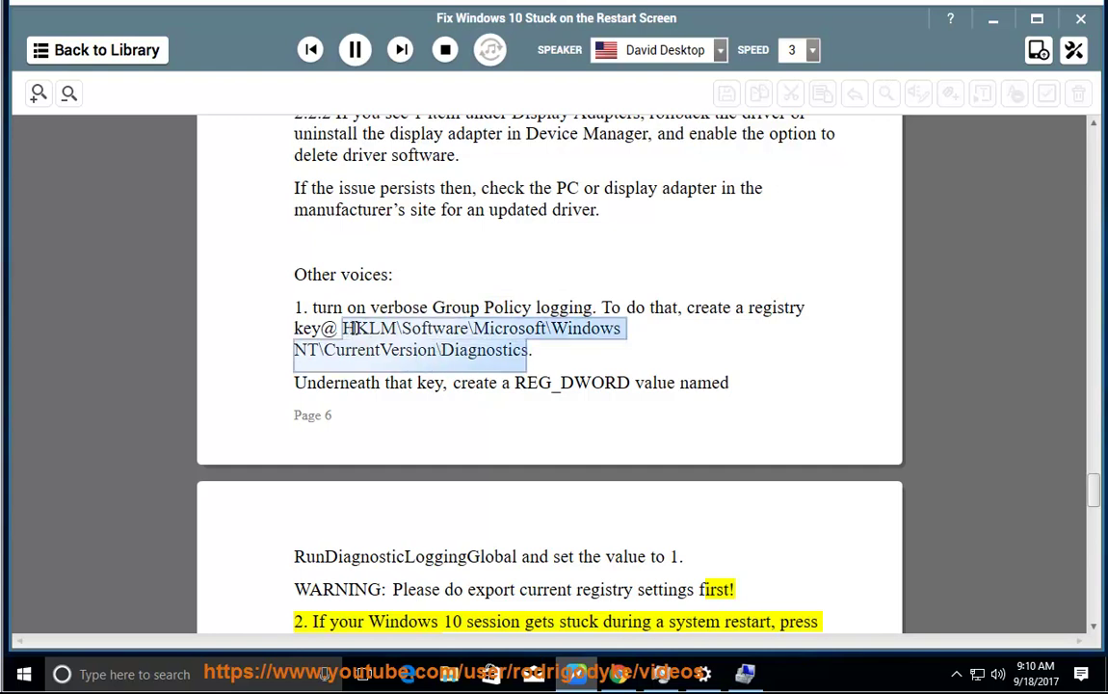
right_click(356, 330)
left_click(378, 360)
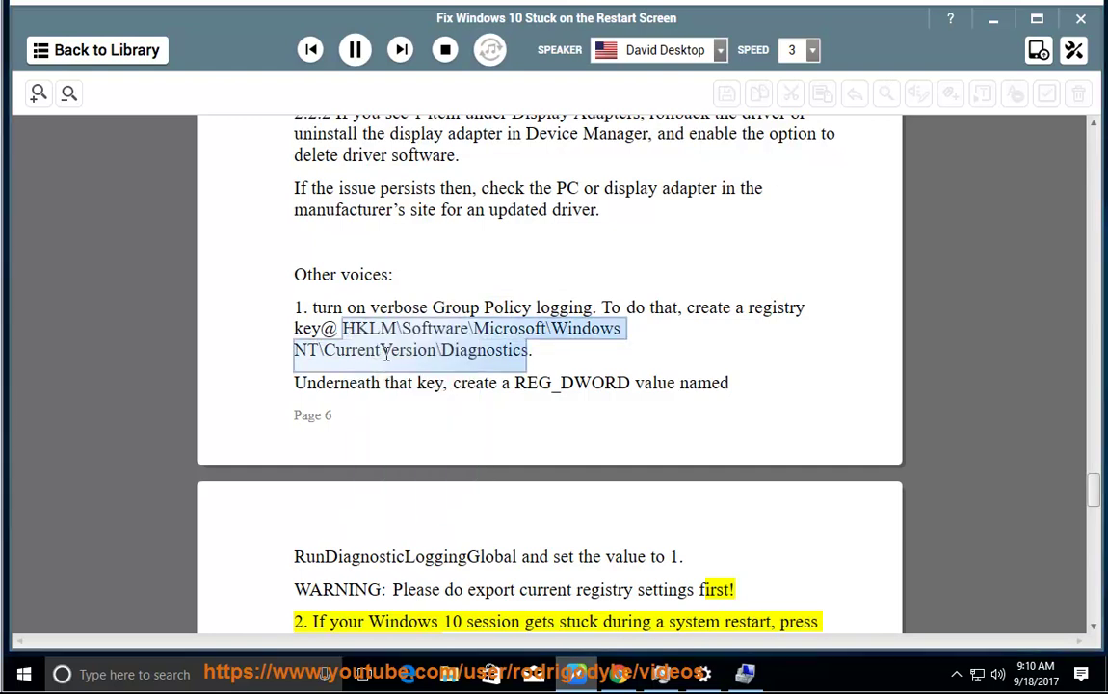
Launch Registry Editor via Run and export the registry to REGBACKUPFILE.reg.
key("super+r")
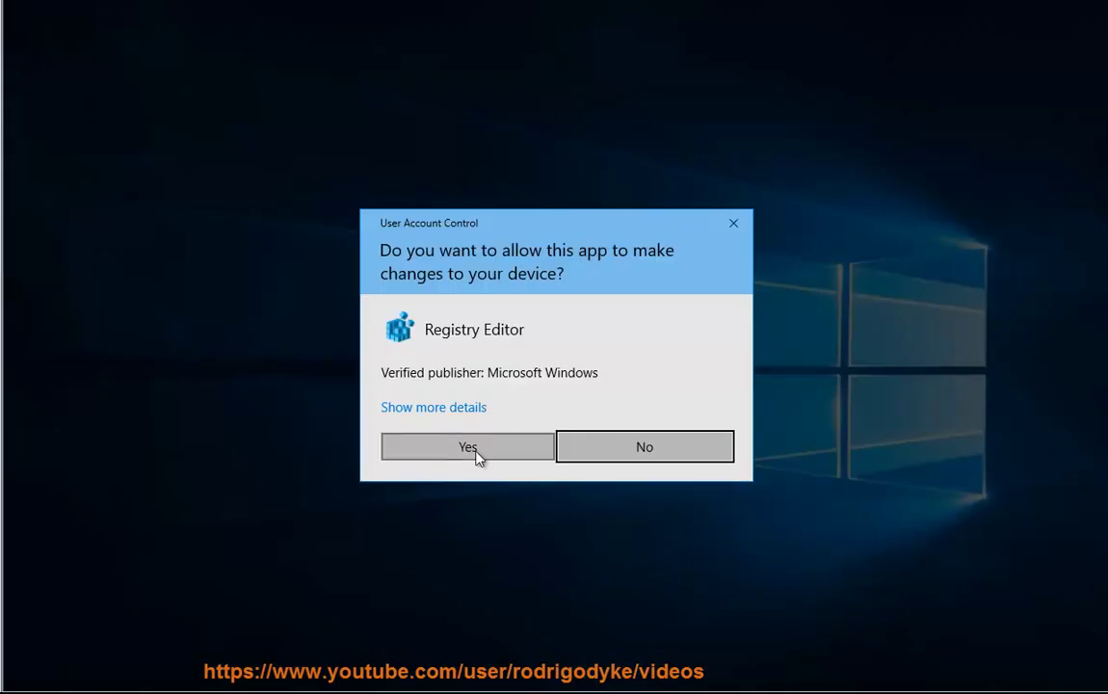
left_click(476, 453)
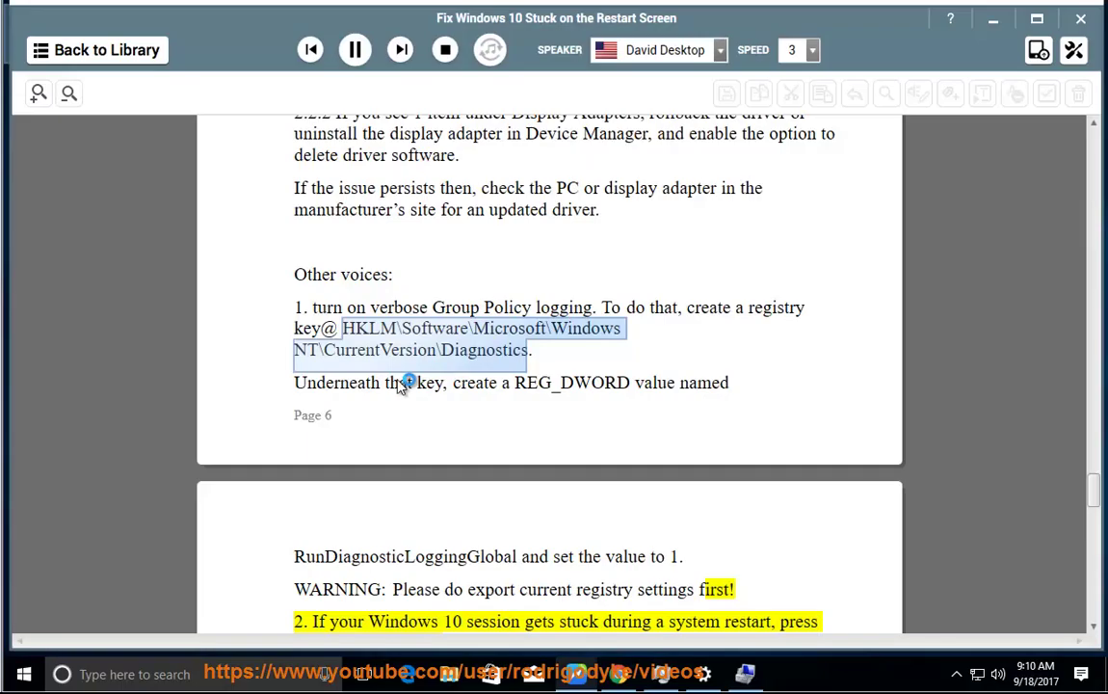
left_click(163, 171)
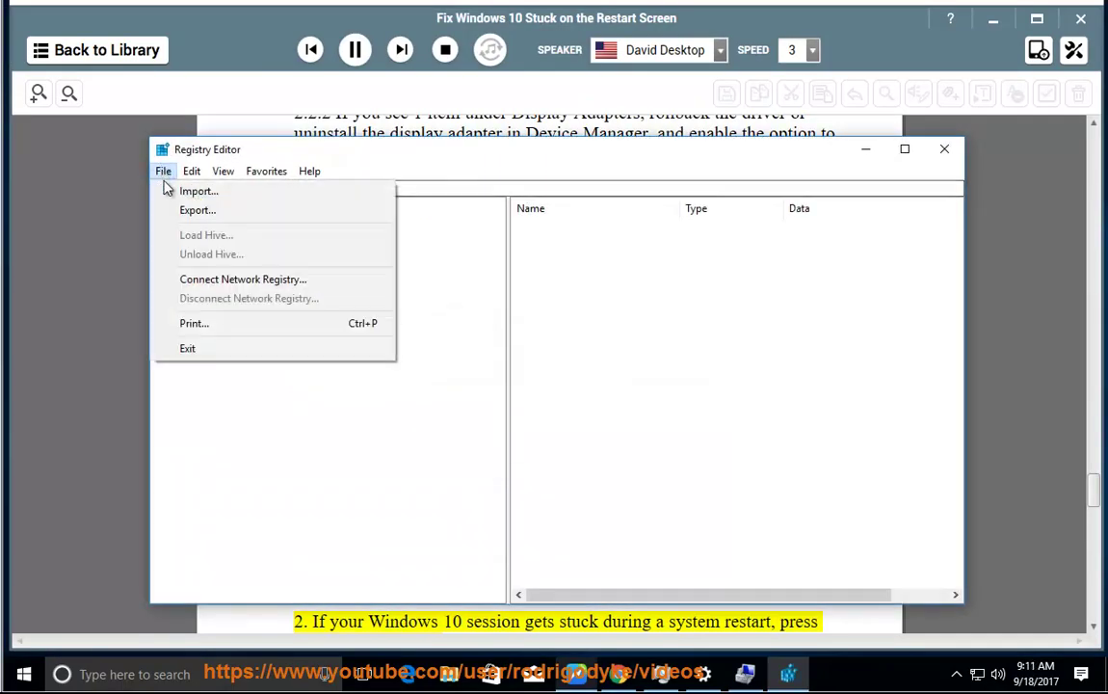
left_click(195, 210)
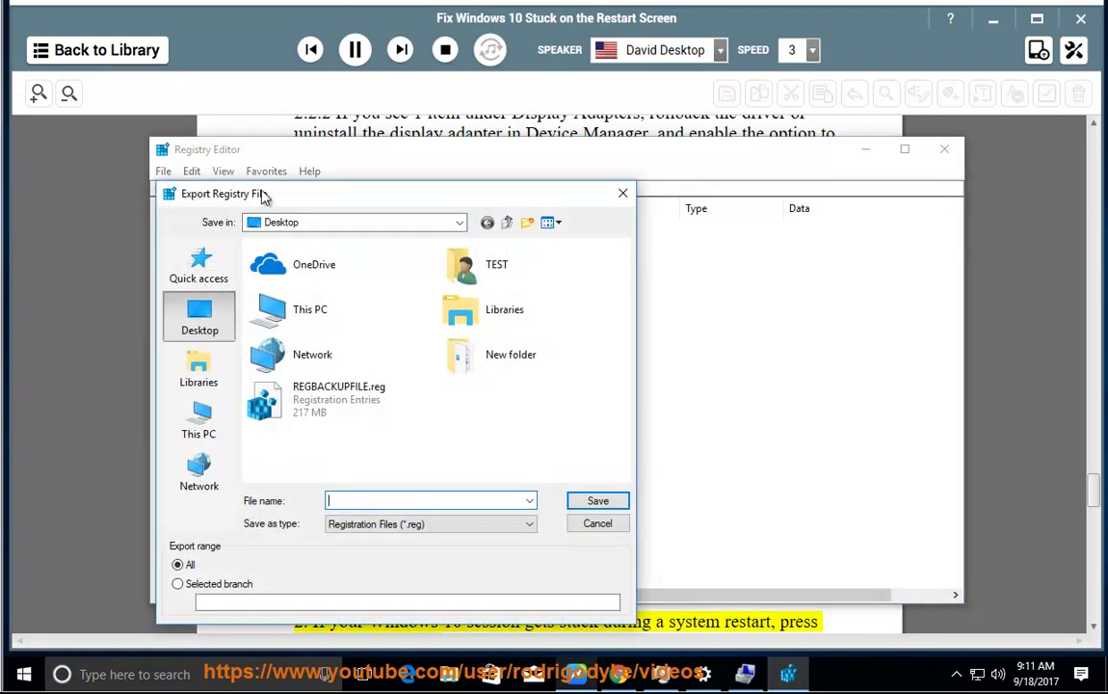
left_click_drag(265, 194, 443, 194)
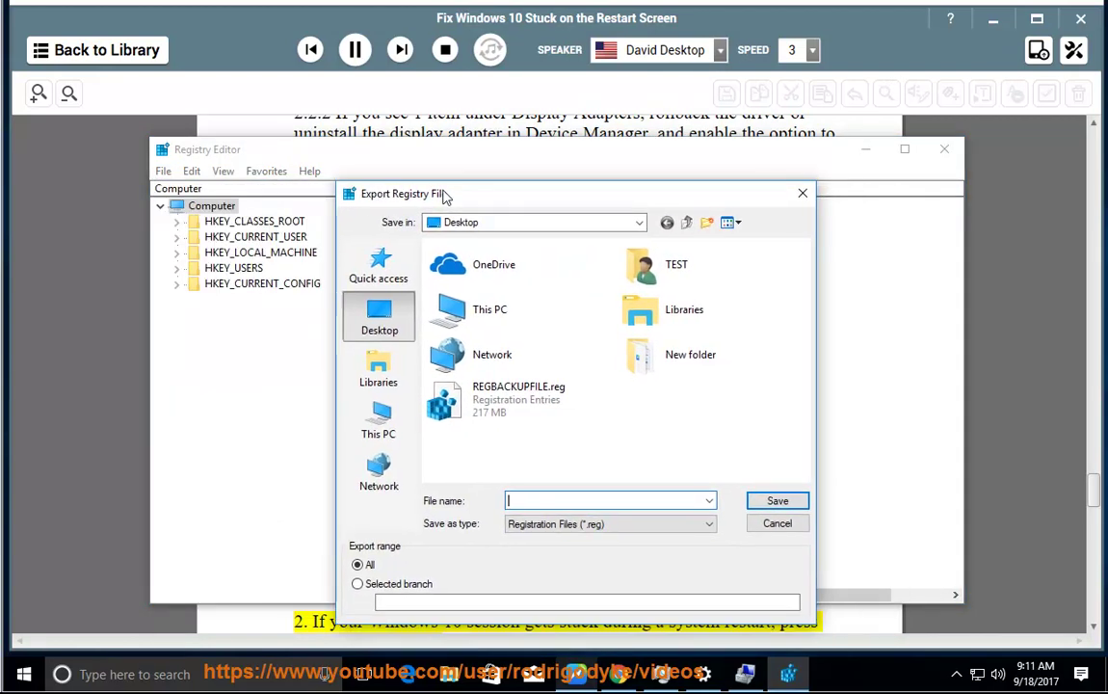
left_click(486, 407)
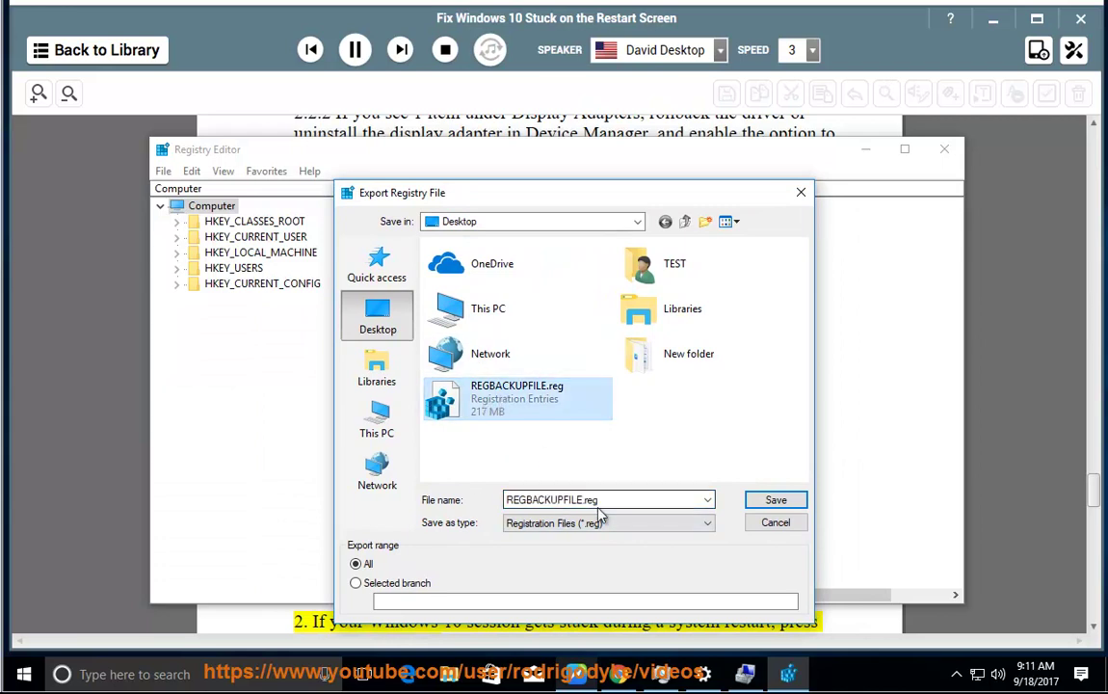
double_click(511, 502)
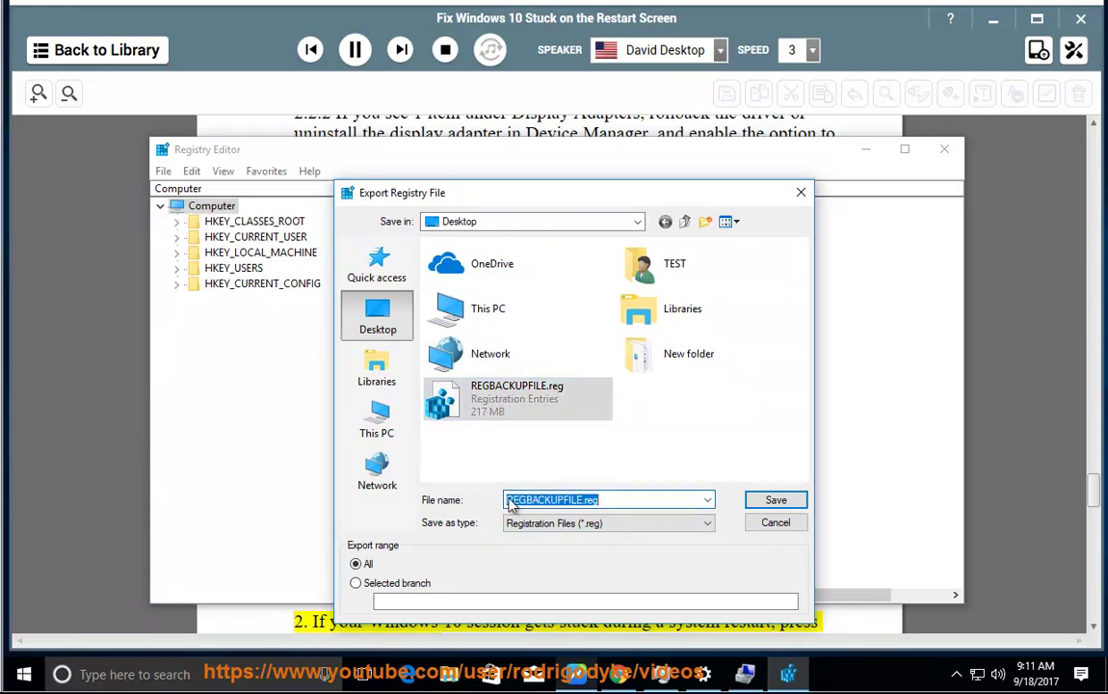
left_click(759, 521)
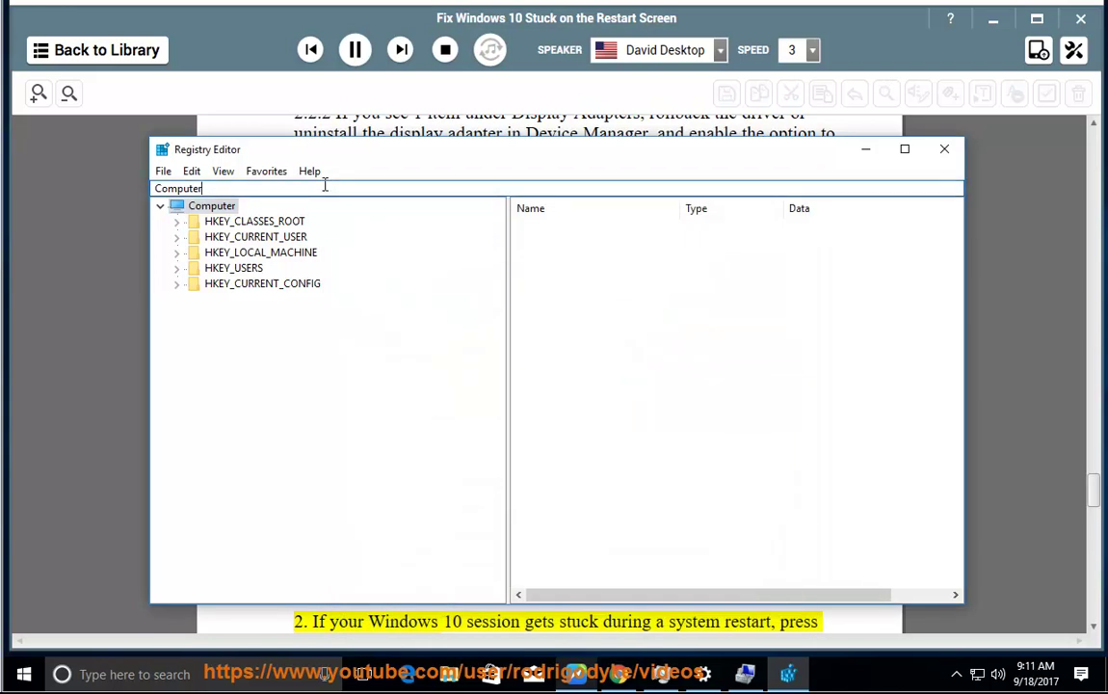
Paste the copied path into the address bar to reach the CurrentVersion key, then return to NaturalReader.
right_click(180, 186)
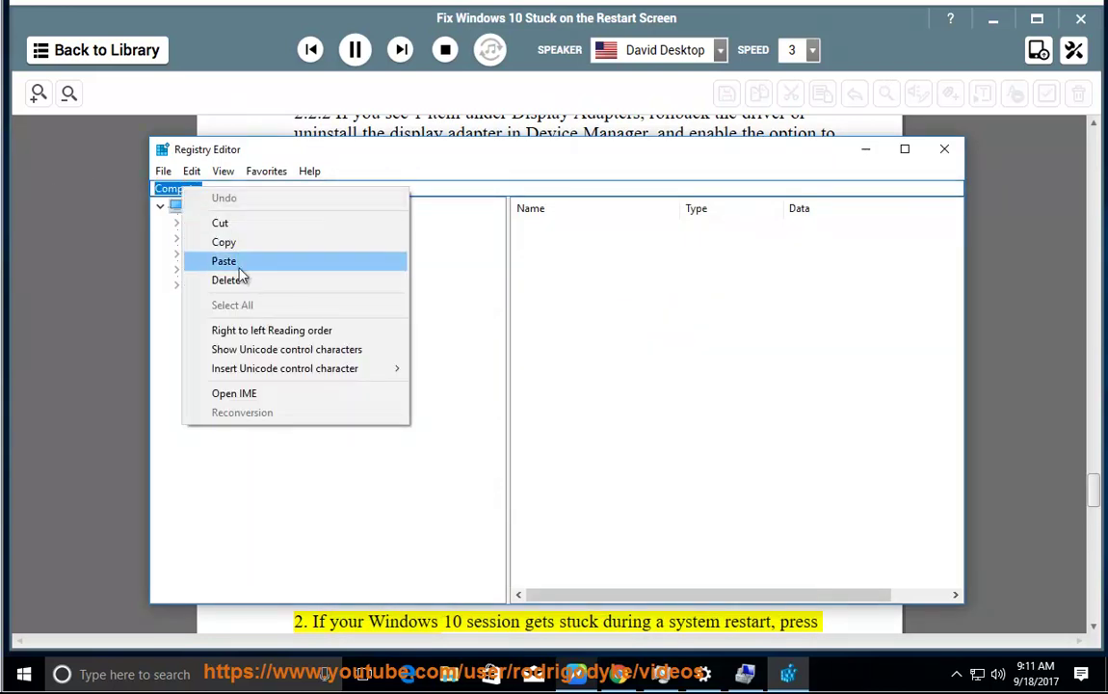
left_click(222, 256)
key("Return")
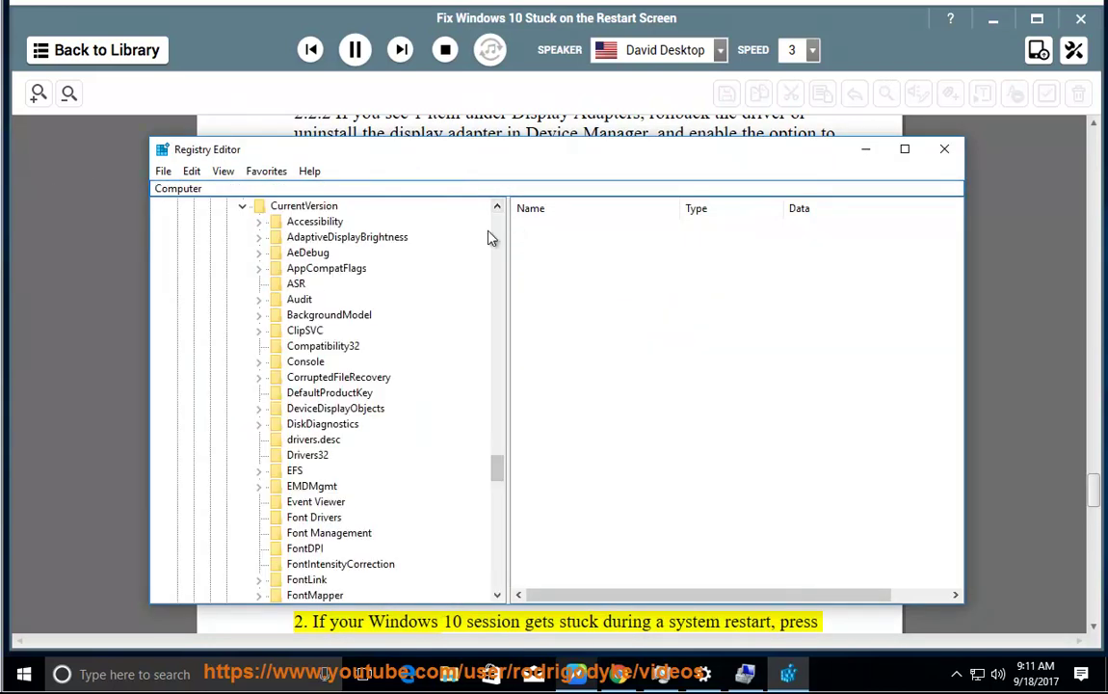
left_click_drag(490, 167, 595, 155)
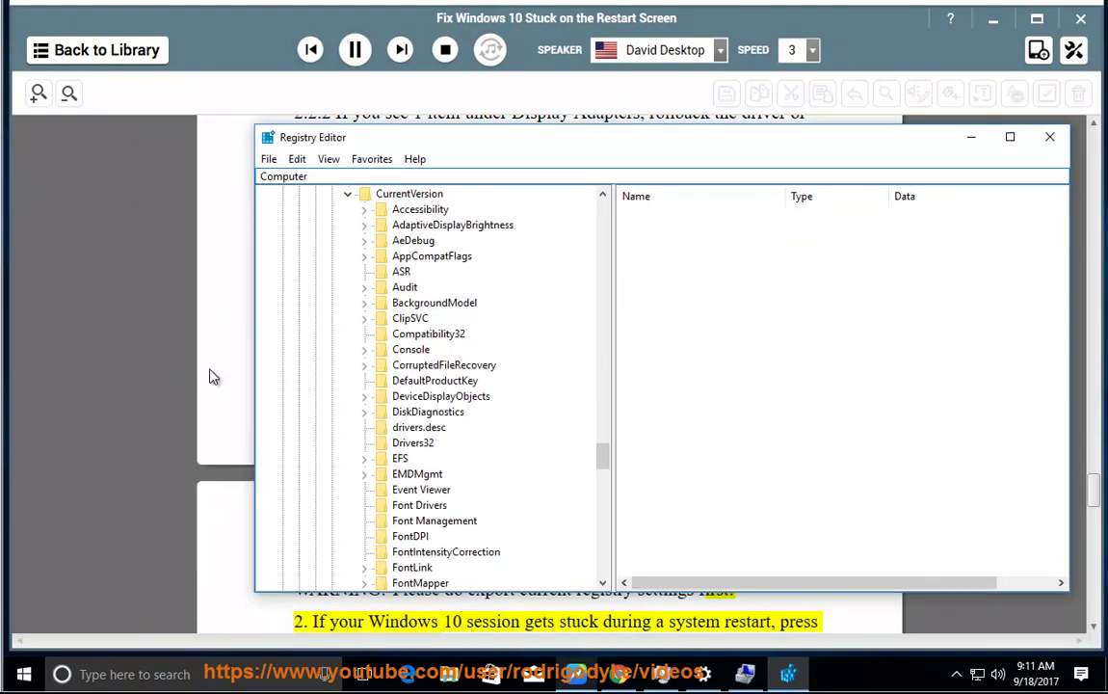
left_click(179, 373)
Clear the highlighted text so reading continues toward the Windows Update service commands.
left_click(573, 369)
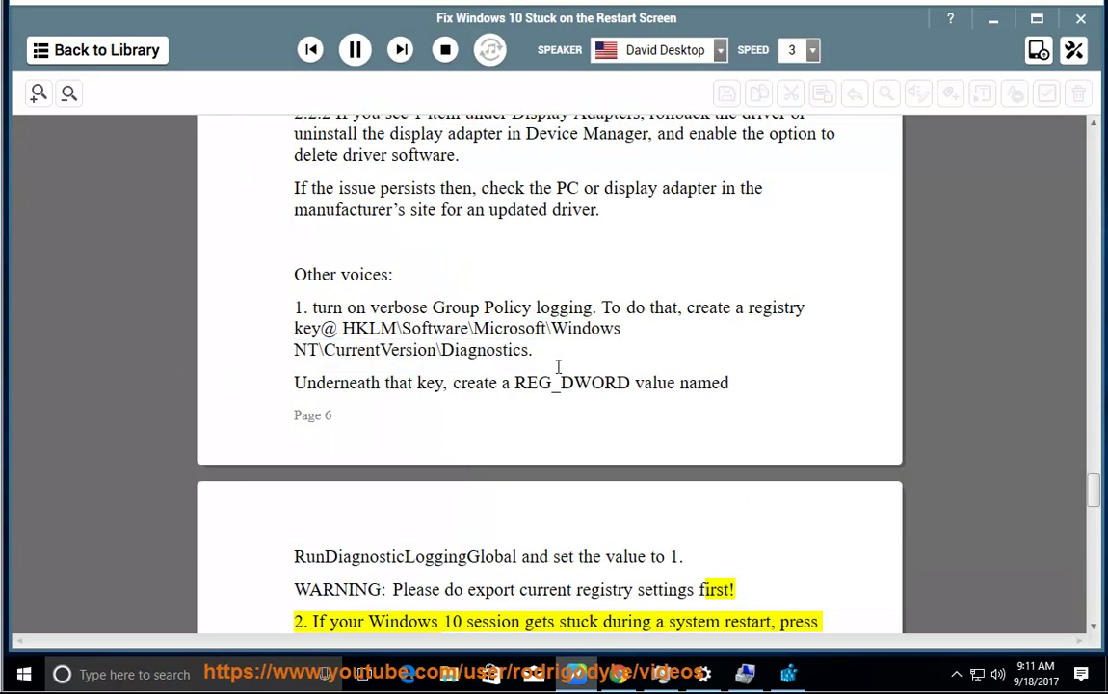